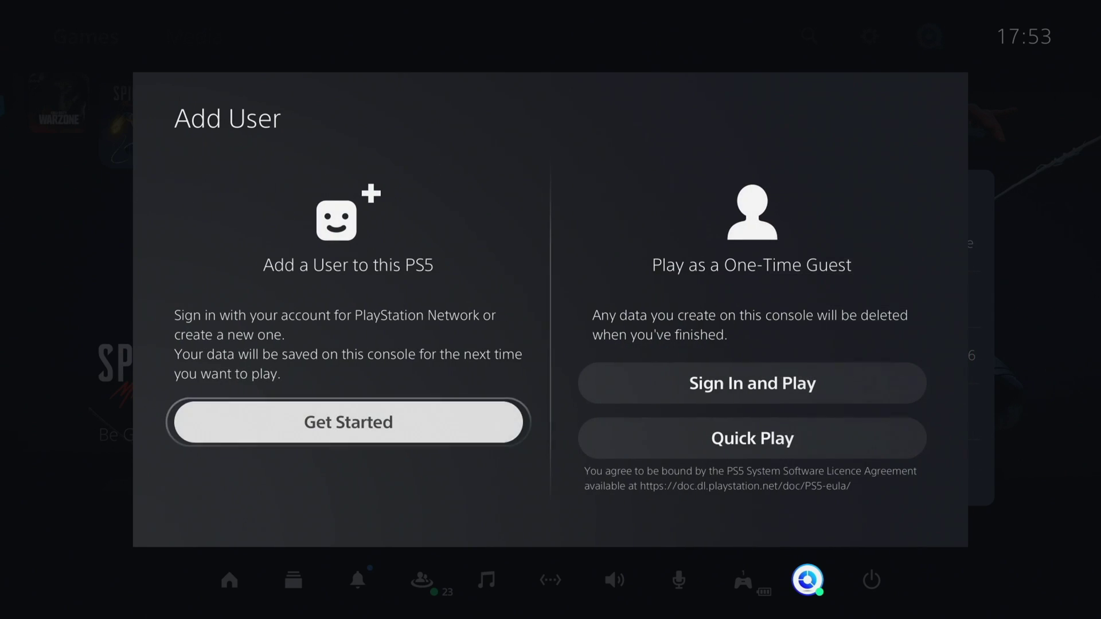
Step: Start adding a user to this PS5 and accept the System Software Licence Agreement
{"action": "key", "text": "Return"}
{"action": "key", "text": "Return"}
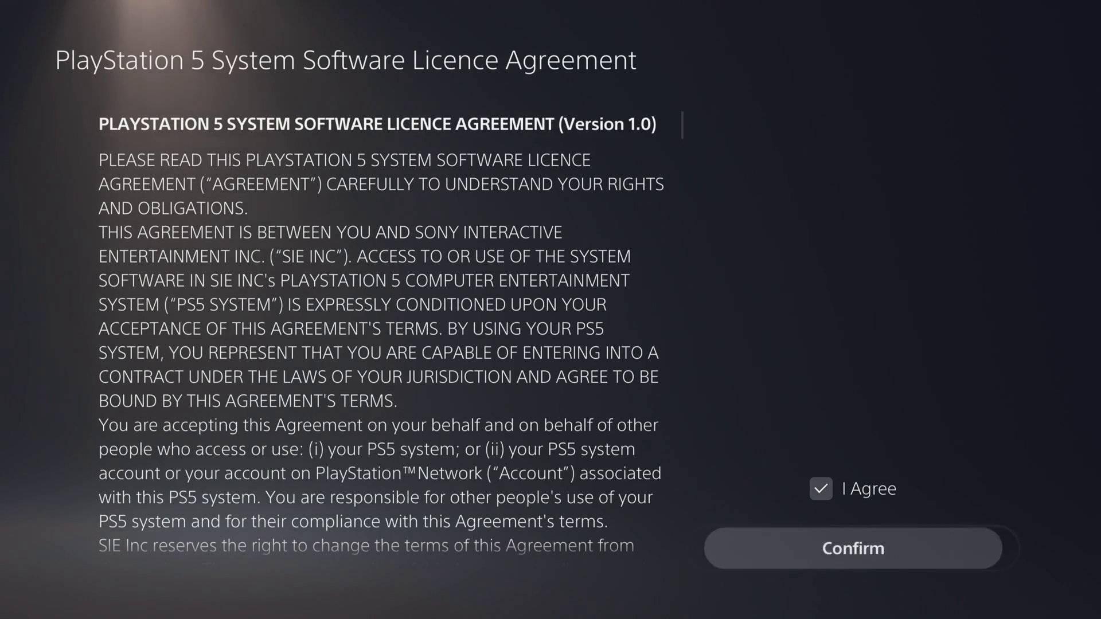
{"action": "key", "text": "Return"}
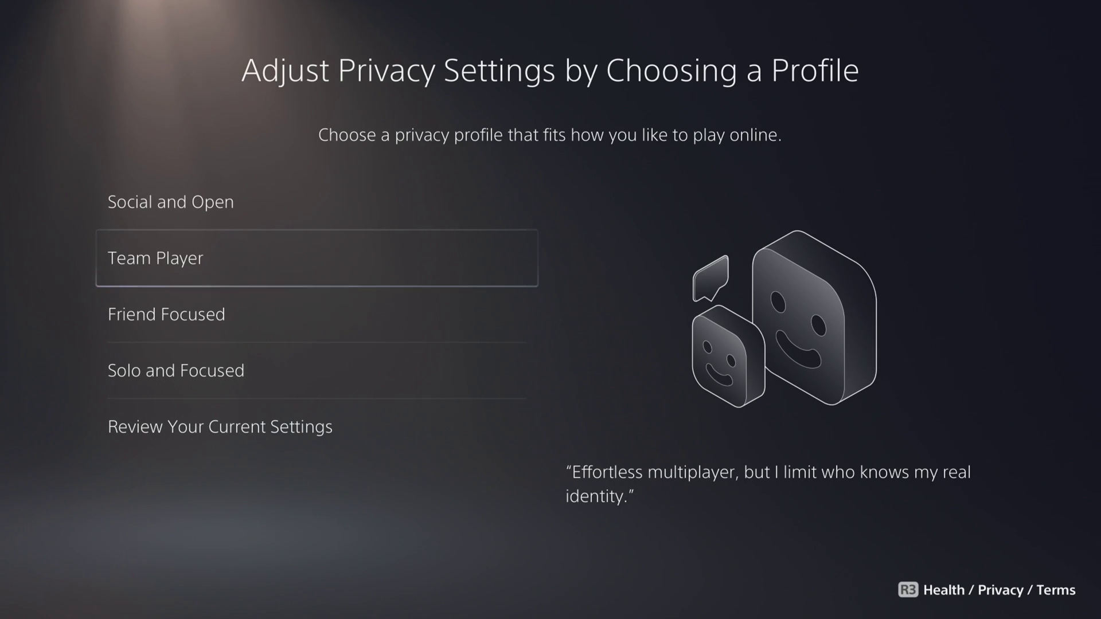
Step: Choose the Solo and Focused privacy profile for the new user and apply its privacy settings
{"action": "key", "text": "Down"}
{"action": "key", "text": "Down"}
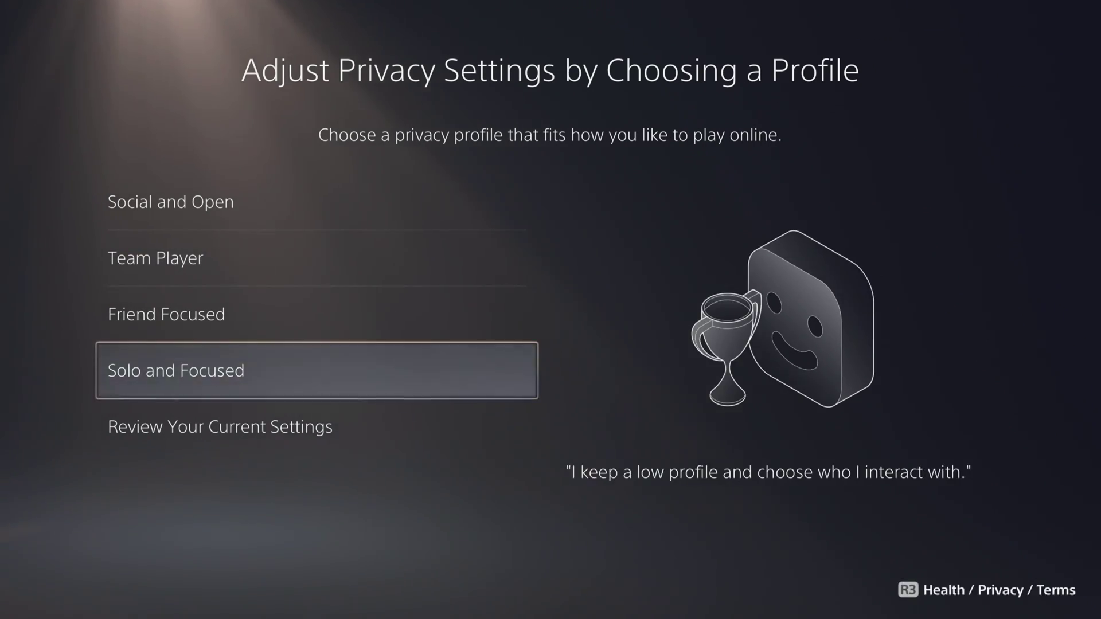
{"action": "key", "text": "Return"}
{"action": "key", "text": "Right"}
{"action": "key", "text": "Left"}
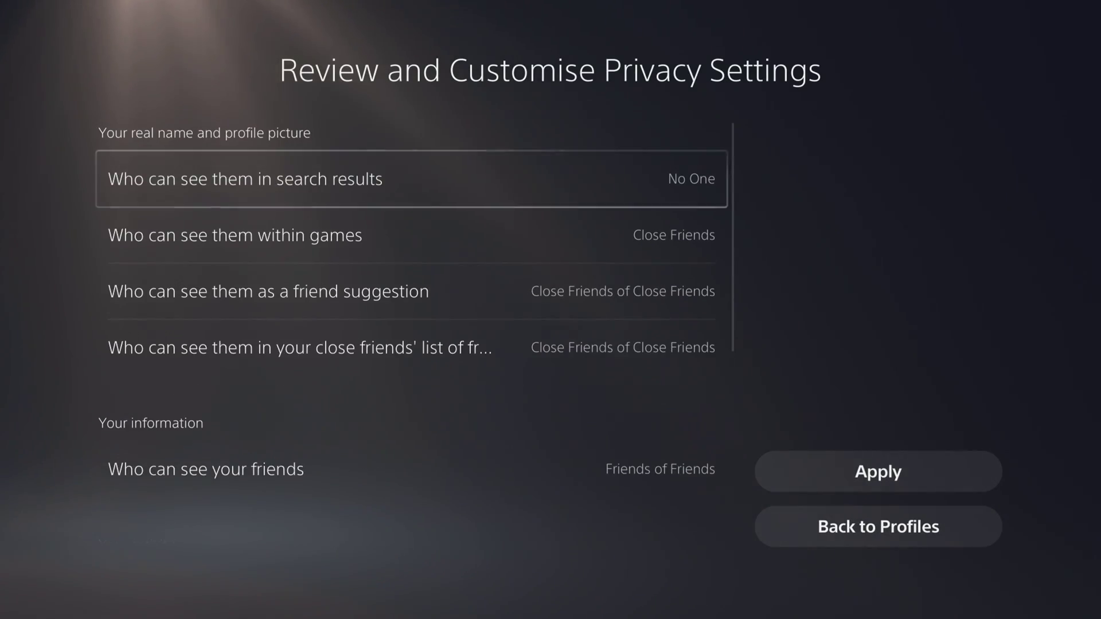
{"action": "key", "text": "Right"}
{"action": "key", "text": "Return"}
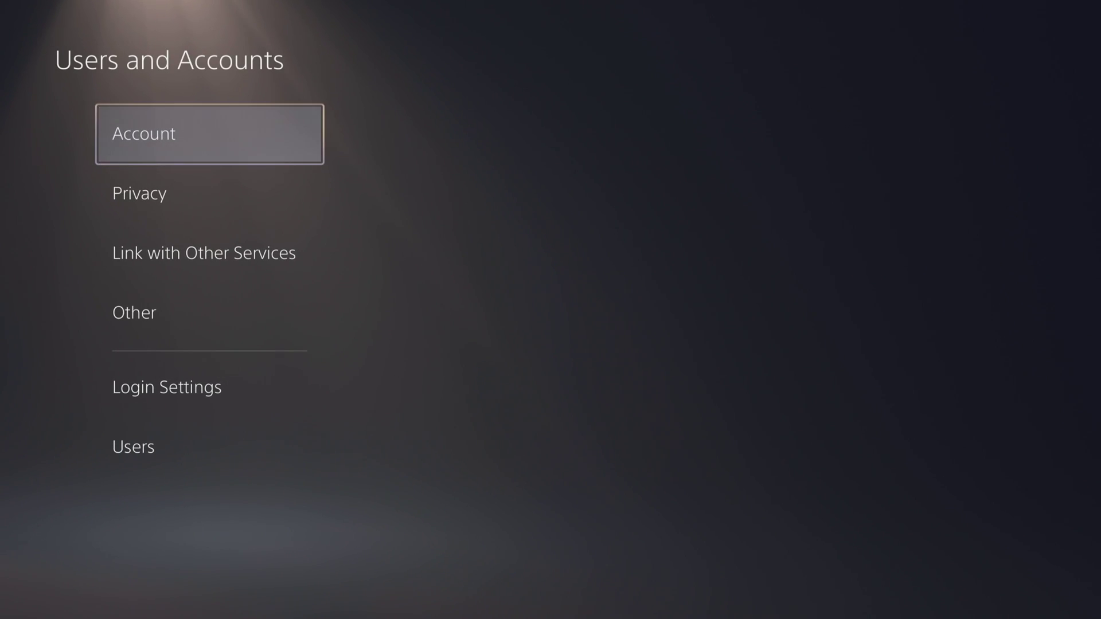
Step: Enable Console Sharing and Offline Play on this PS5 in Users and Accounts, and leave those settings
{"action": "key", "text": "Down"}
{"action": "key", "text": "Down"}
{"action": "key", "text": "Down"}
{"action": "key", "text": "Right"}
{"action": "key", "text": "Return"}
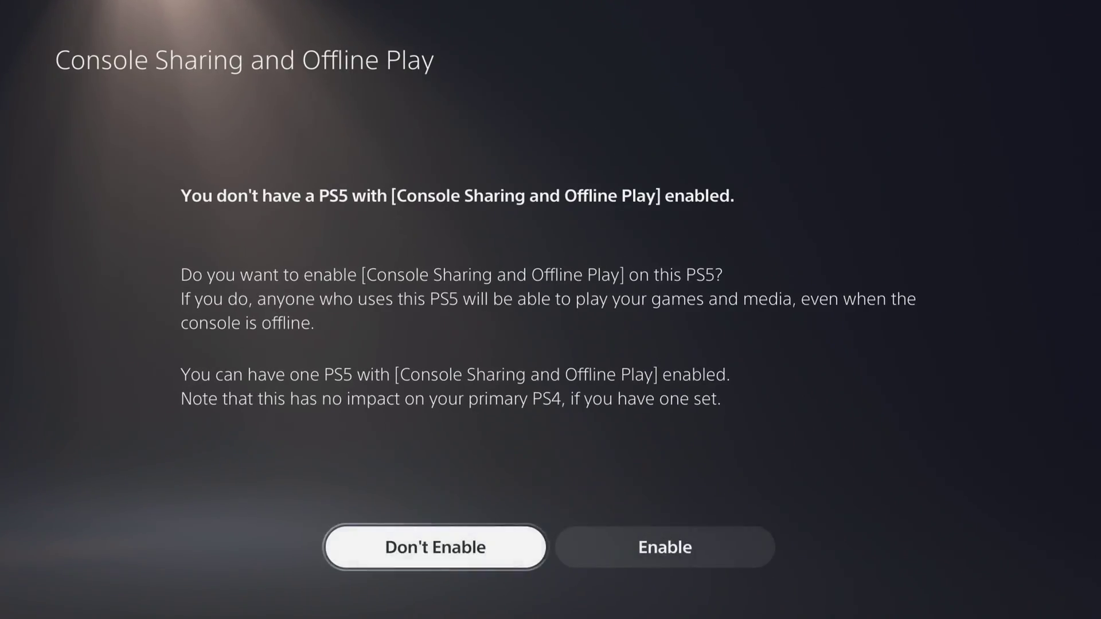
{"action": "key", "text": "Right"}
{"action": "key", "text": "Return"}
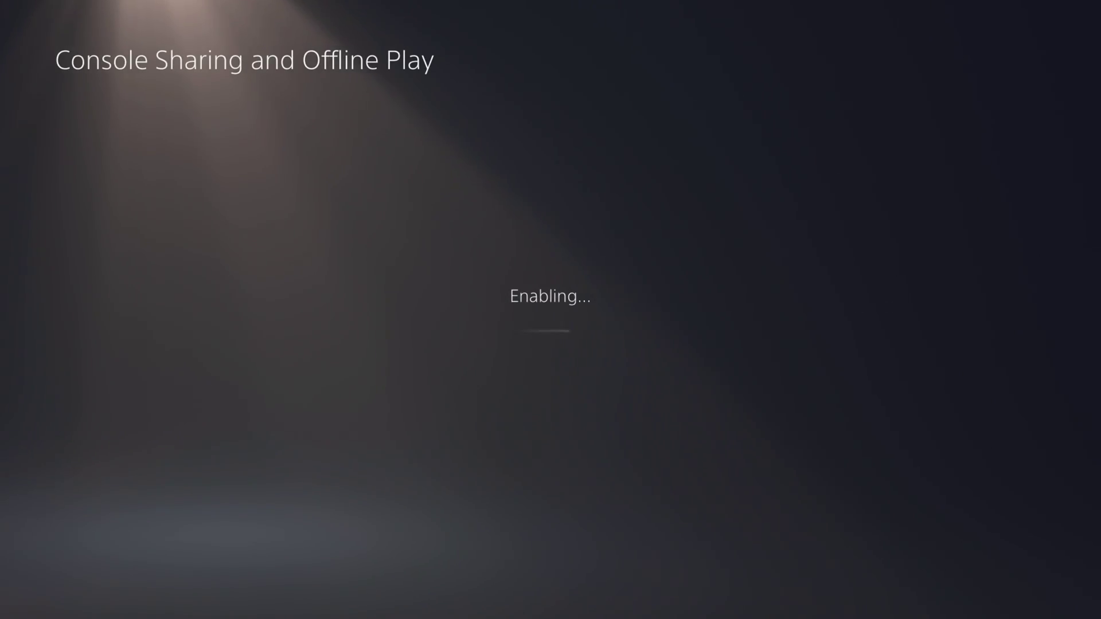
{"action": "key", "text": "Return"}
{"action": "key", "text": "Escape"}
Step: Turn on Remote Play in the console's System settings
{"action": "key", "text": "Down"}
{"action": "key", "text": "Down"}
{"action": "key", "text": "Down"}
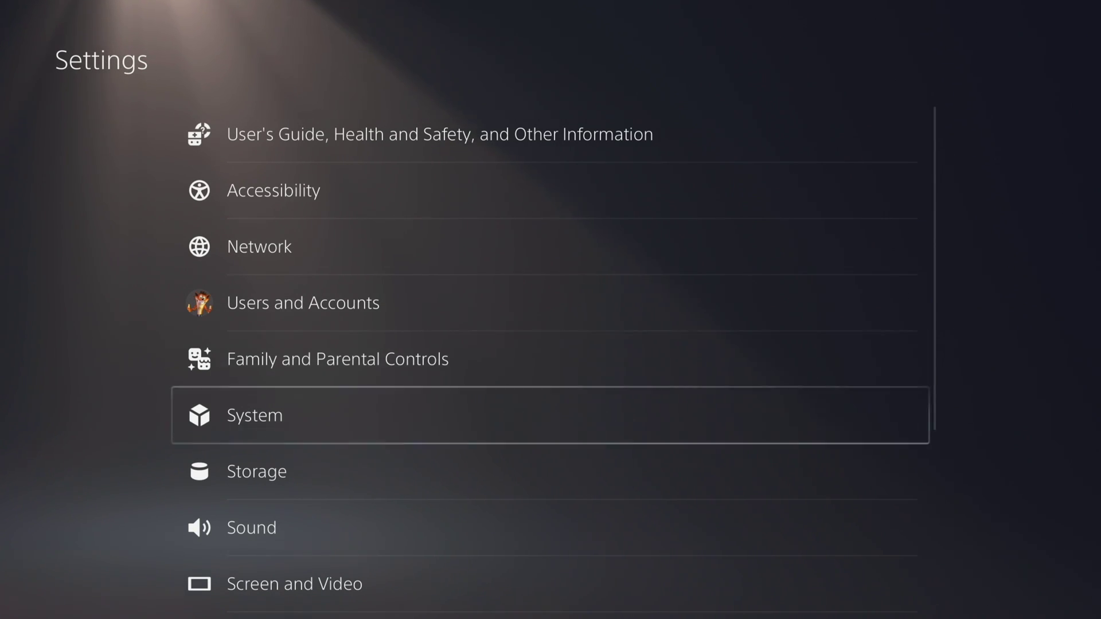
{"action": "key", "text": "Return"}
{"action": "key", "text": "Down"}
{"action": "key", "text": "Down"}
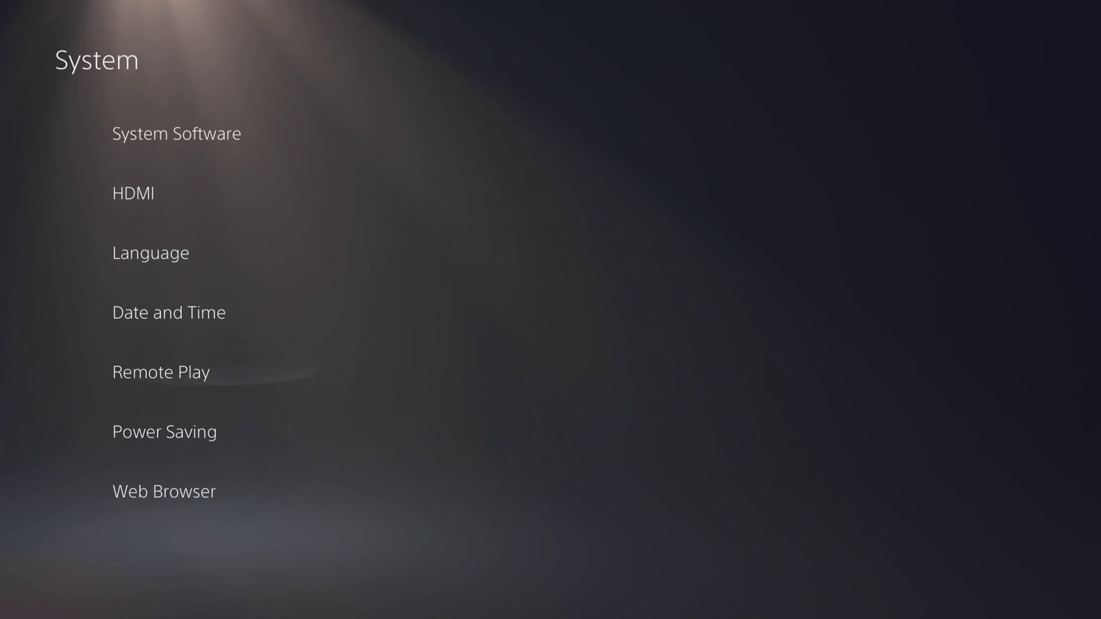
{"action": "key", "text": "Down"}
{"action": "key", "text": "Down"}
{"action": "key", "text": "Right"}
{"action": "key", "text": "Return"}
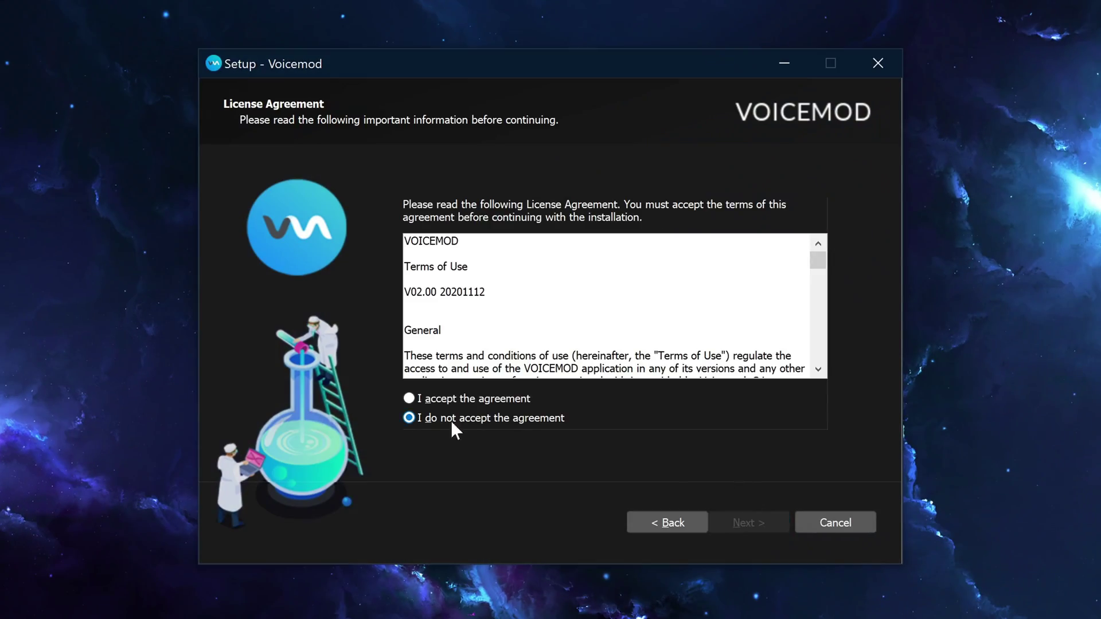
Step: Accept the Voicemod licence agreement and install it with the default location, a desktop shortcut and a Quick Launch shortcut
{"action": "left_click", "coordinate": [452, 395]}
{"action": "left_click", "coordinate": [740, 522]}
{"action": "left_click", "coordinate": [724, 521]}
{"action": "left_click", "coordinate": [739, 523]}
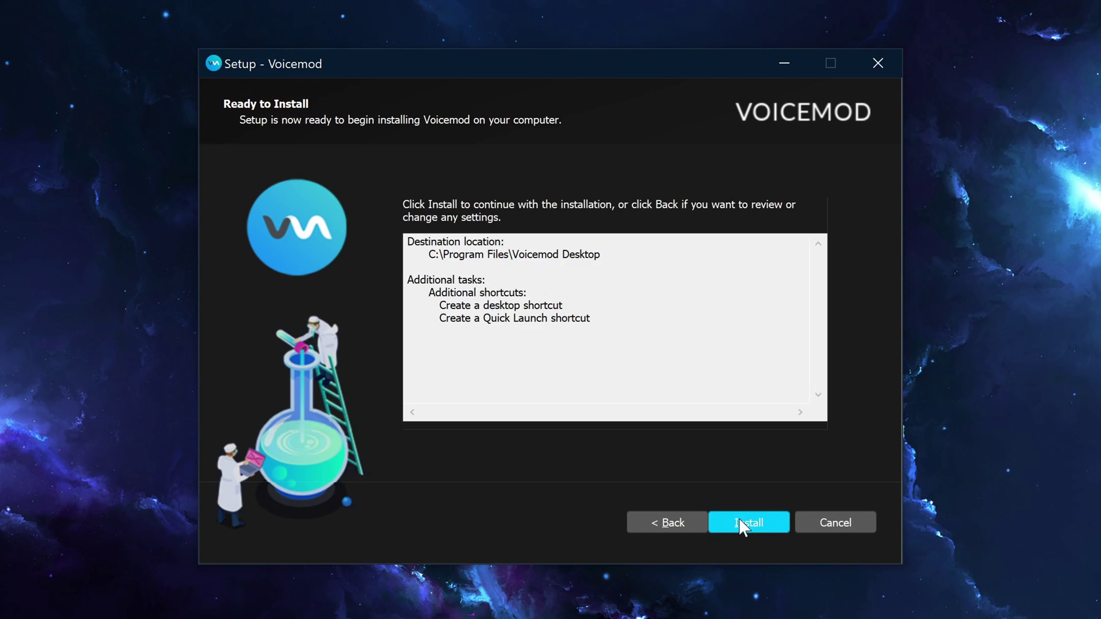
{"action": "left_click", "coordinate": [742, 523]}
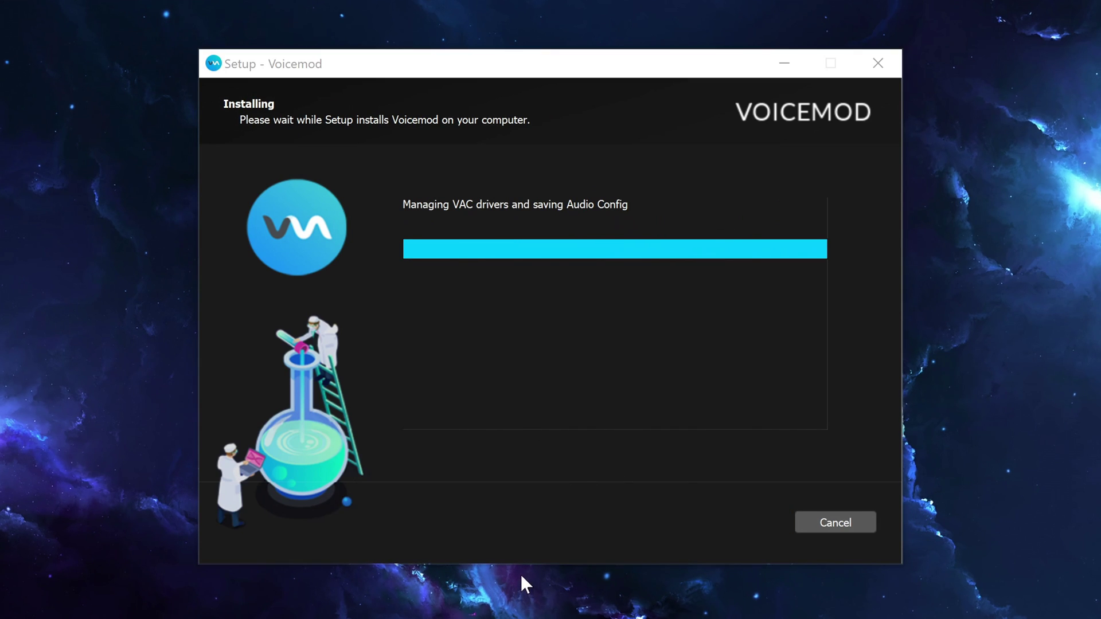
{"action": "left_click", "coordinate": [748, 522]}
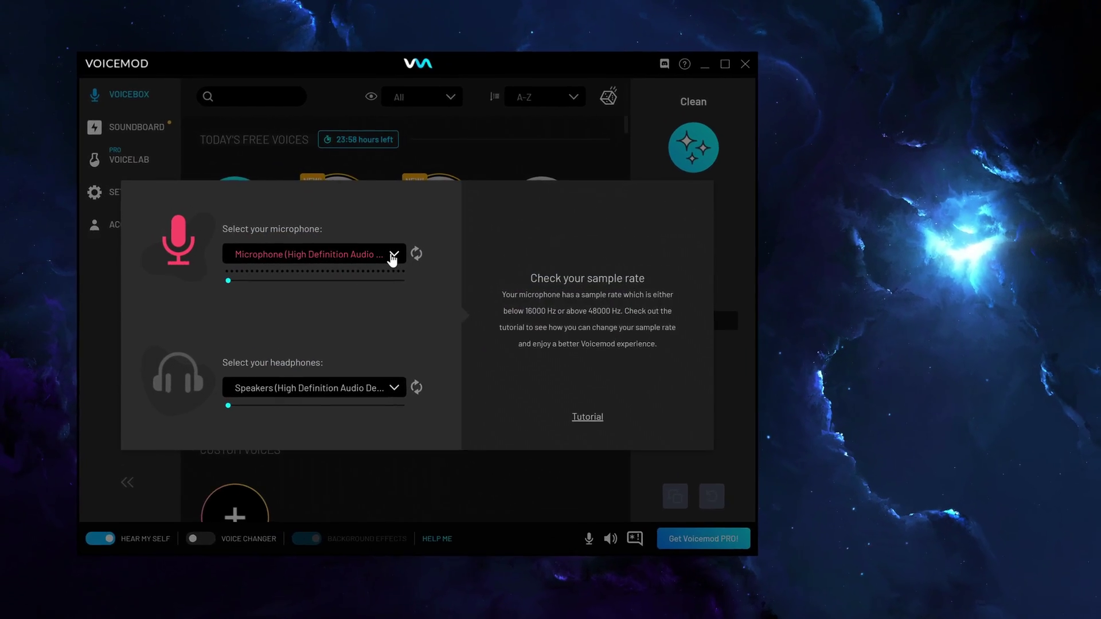
Step: Set Voicemod's microphone to Microphone (Live Streaming Audio Device) and its headphones to Speakers (High Definition Audio Device)
{"action": "left_click", "coordinate": [362, 252]}
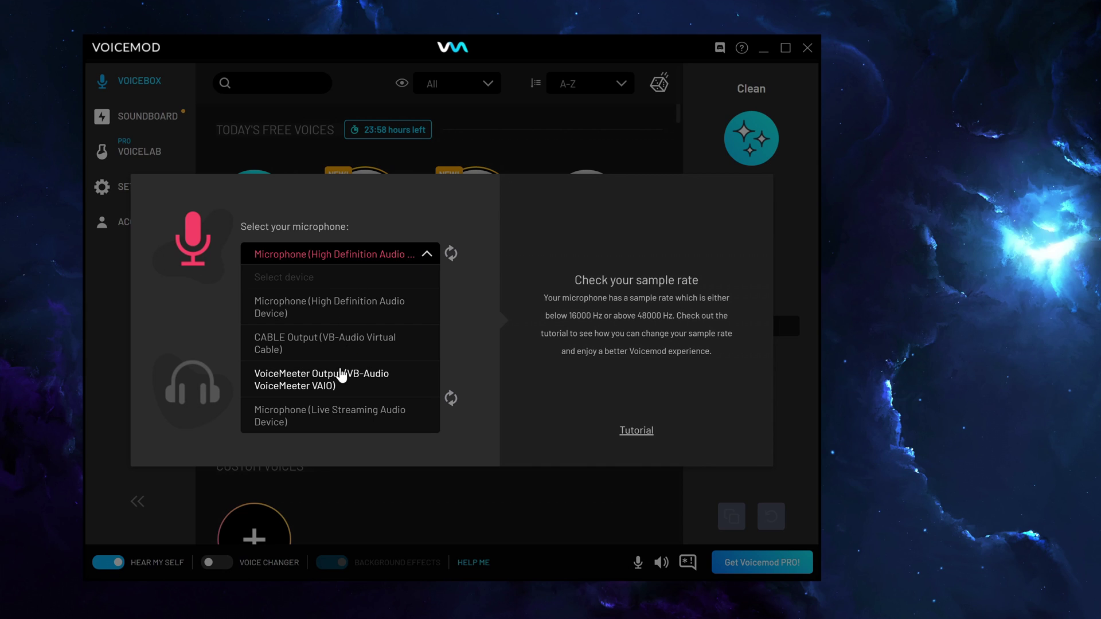
{"action": "left_click", "coordinate": [341, 380]}
{"action": "left_click", "coordinate": [341, 400]}
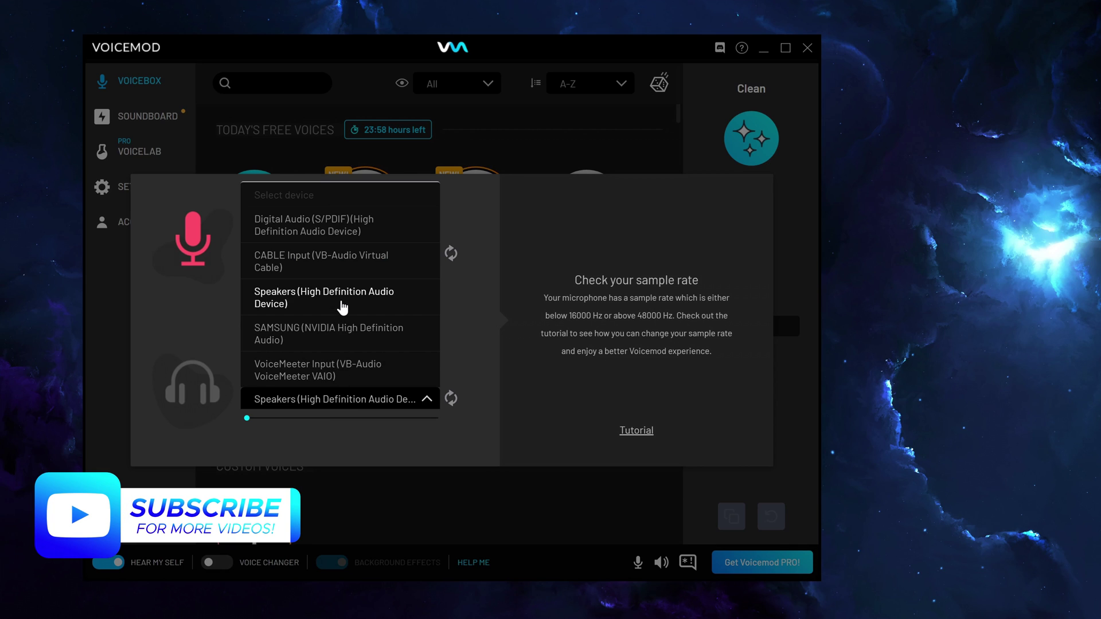
{"action": "left_click", "coordinate": [343, 308]}
{"action": "left_click", "coordinate": [451, 253]}
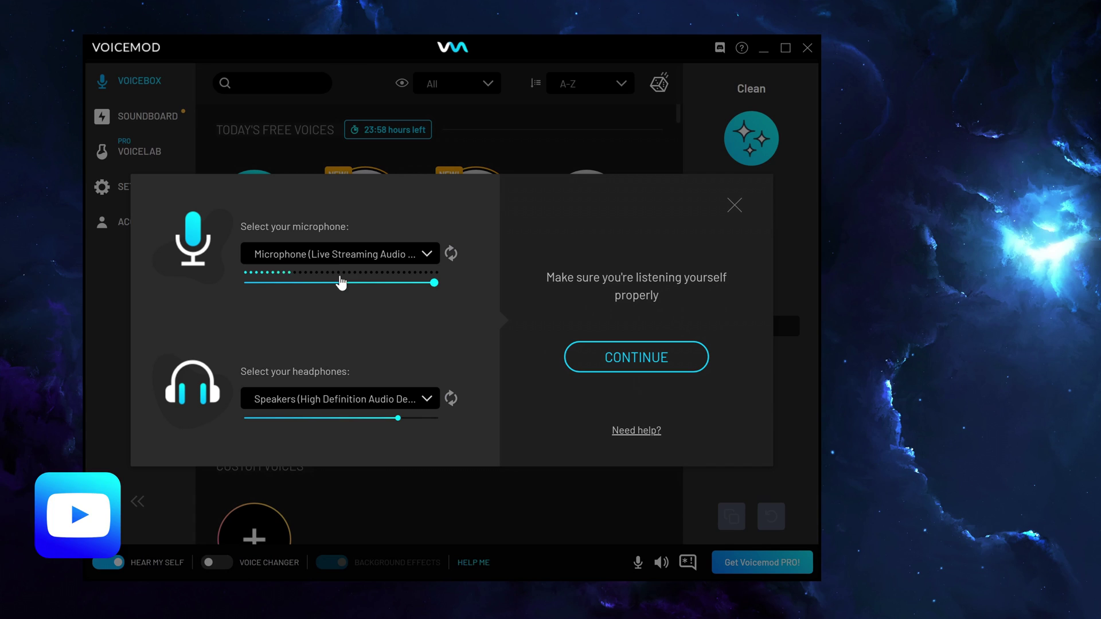
Step: Set the microphone to VoiceMeeter Output (VB-Audio VoiceMeeter VAIO) and select Speakers (High Definition Audio Device) as headphones
{"action": "left_click", "coordinate": [333, 257]}
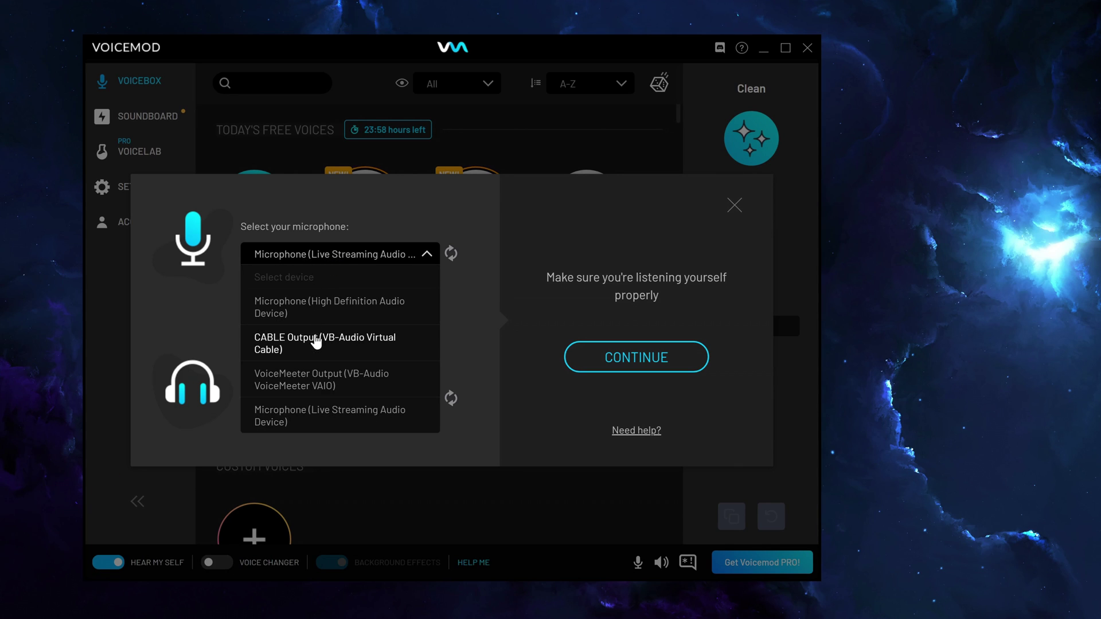
{"action": "left_click", "coordinate": [314, 376]}
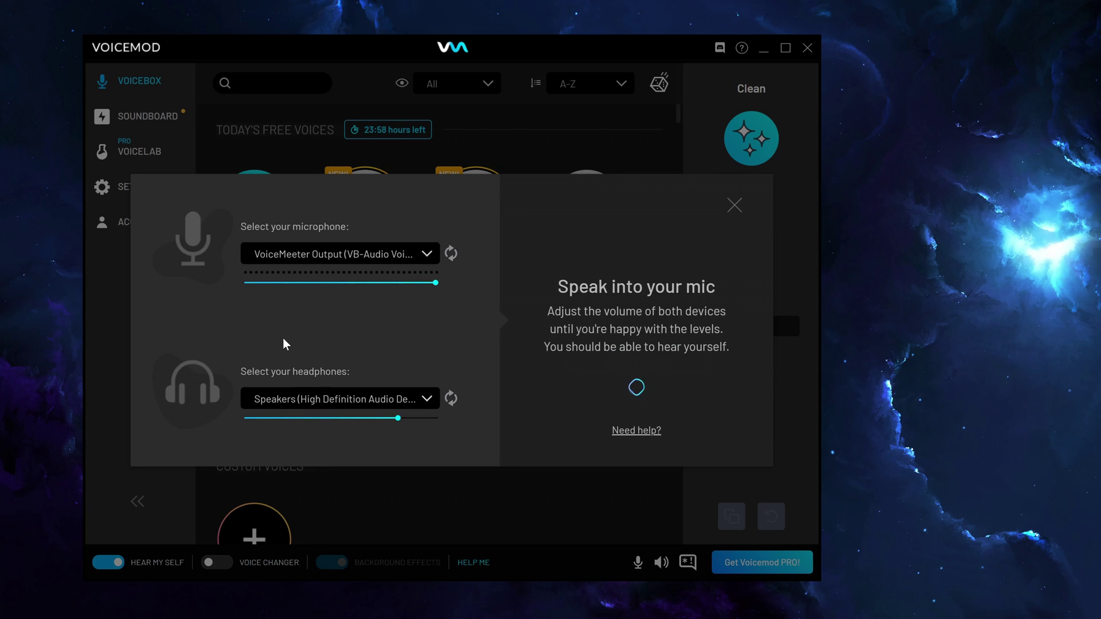
{"action": "left_click", "coordinate": [301, 399]}
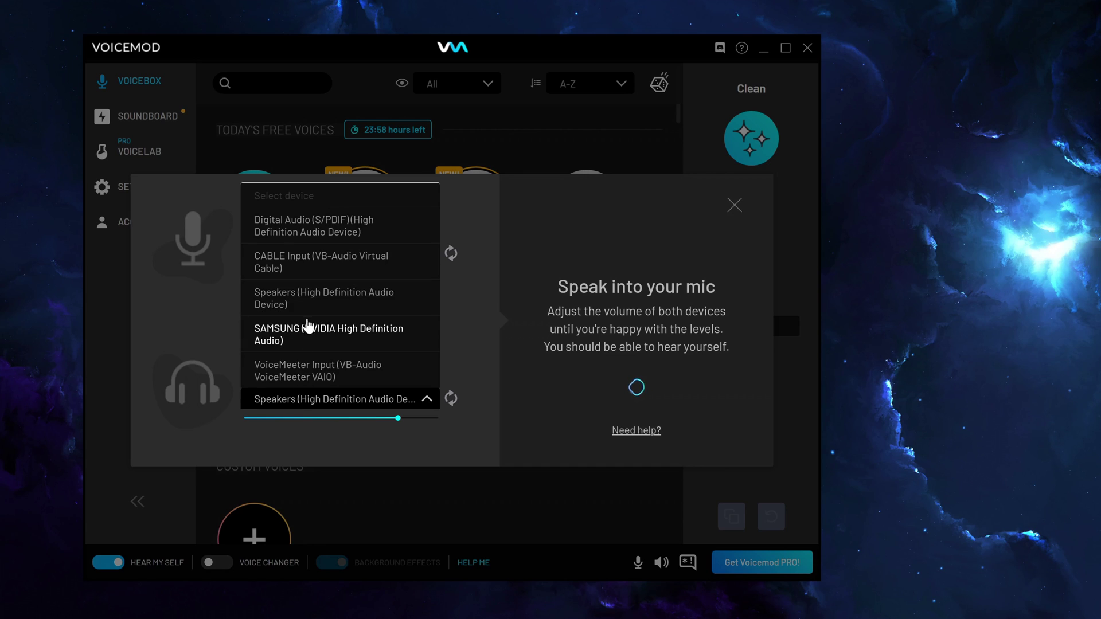
{"action": "left_click", "coordinate": [310, 307]}
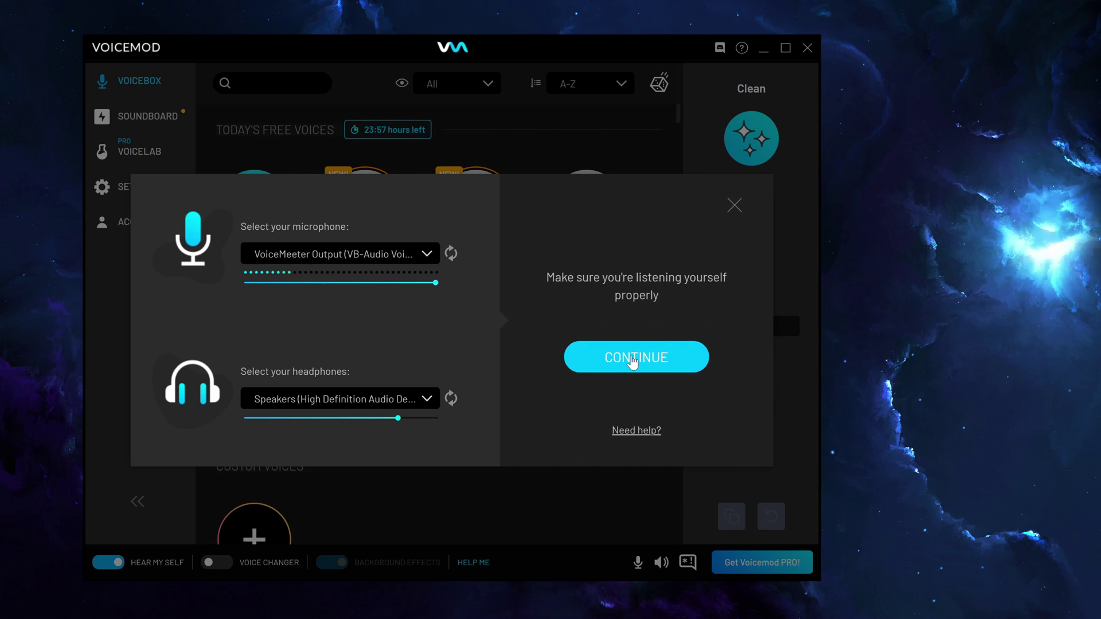
Step: Finish the audio device setup, start Voicemod and go through the welcome tour to its end
{"action": "left_click", "coordinate": [626, 360]}
{"action": "left_click", "coordinate": [636, 393]}
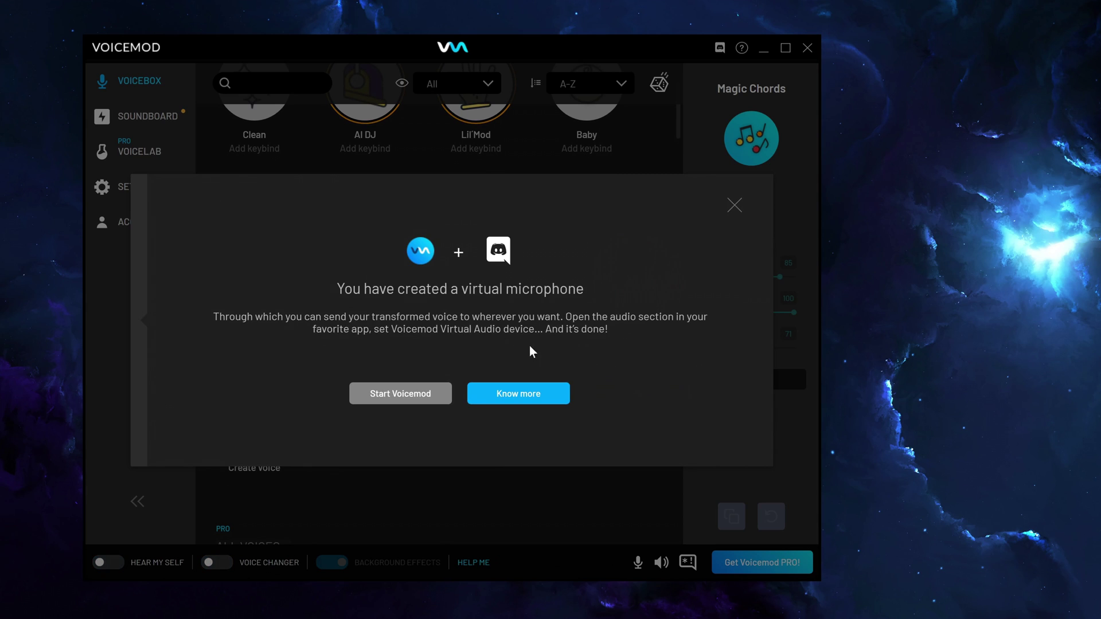
{"action": "left_click", "coordinate": [413, 393]}
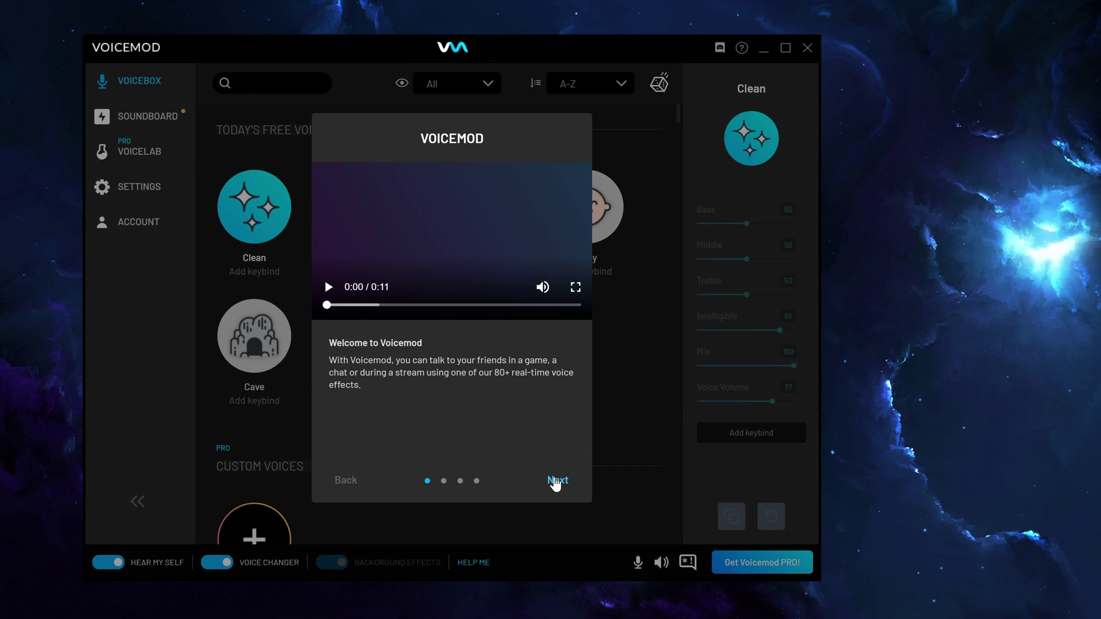
{"action": "left_click", "coordinate": [554, 482]}
{"action": "left_click", "coordinate": [555, 482]}
{"action": "left_click", "coordinate": [554, 482]}
{"action": "left_click", "coordinate": [554, 481]}
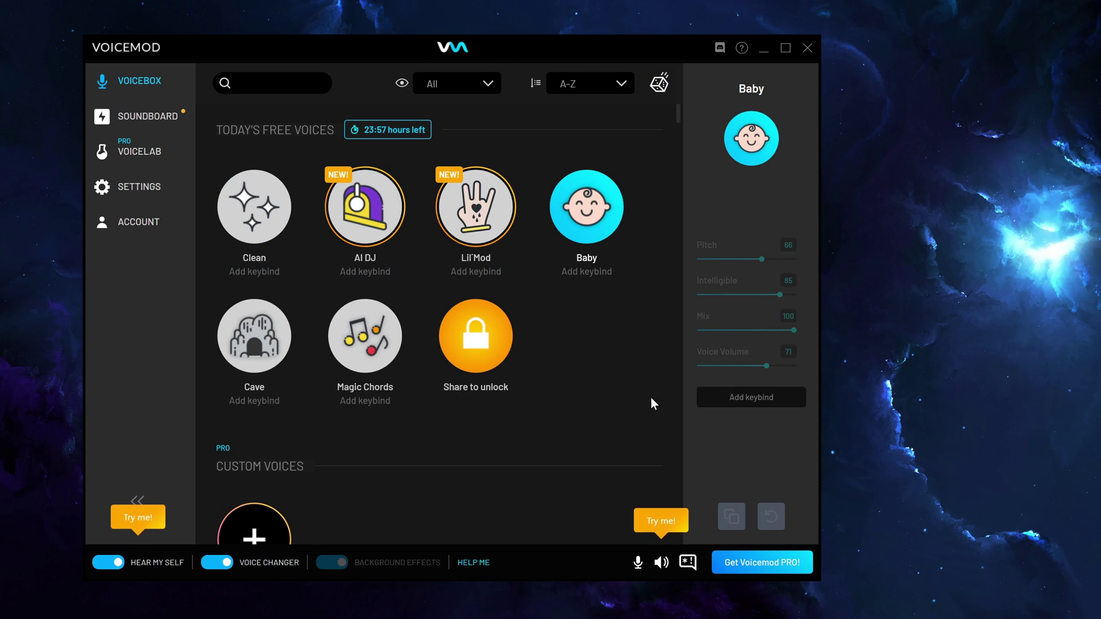
Step: Browse Voicemod's Soundboard and Voicelab sections, return to Voicebox and turn off Hear My Self
{"action": "left_click", "coordinate": [660, 559]}
{"action": "left_click", "coordinate": [659, 559]}
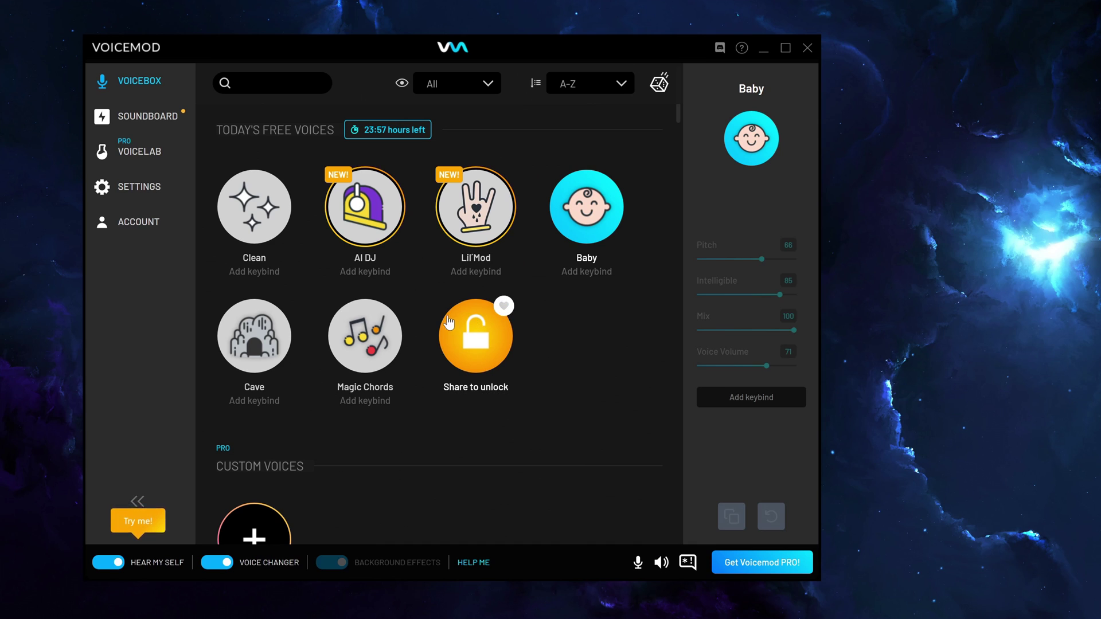
{"action": "left_click", "coordinate": [143, 118]}
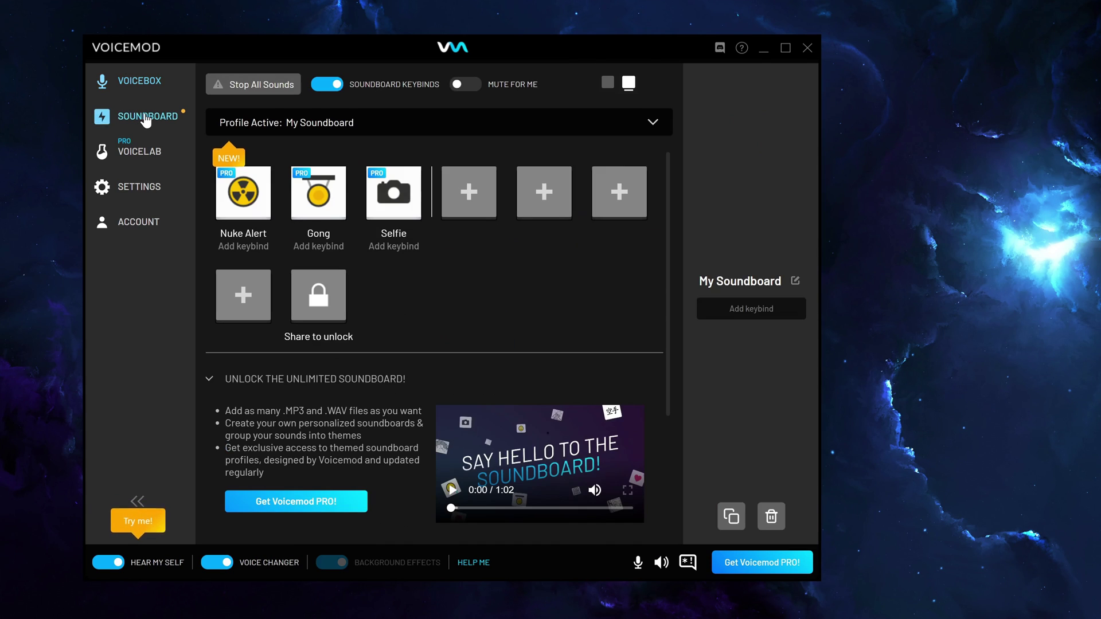
{"action": "left_click", "coordinate": [160, 154]}
{"action": "left_click", "coordinate": [139, 81]}
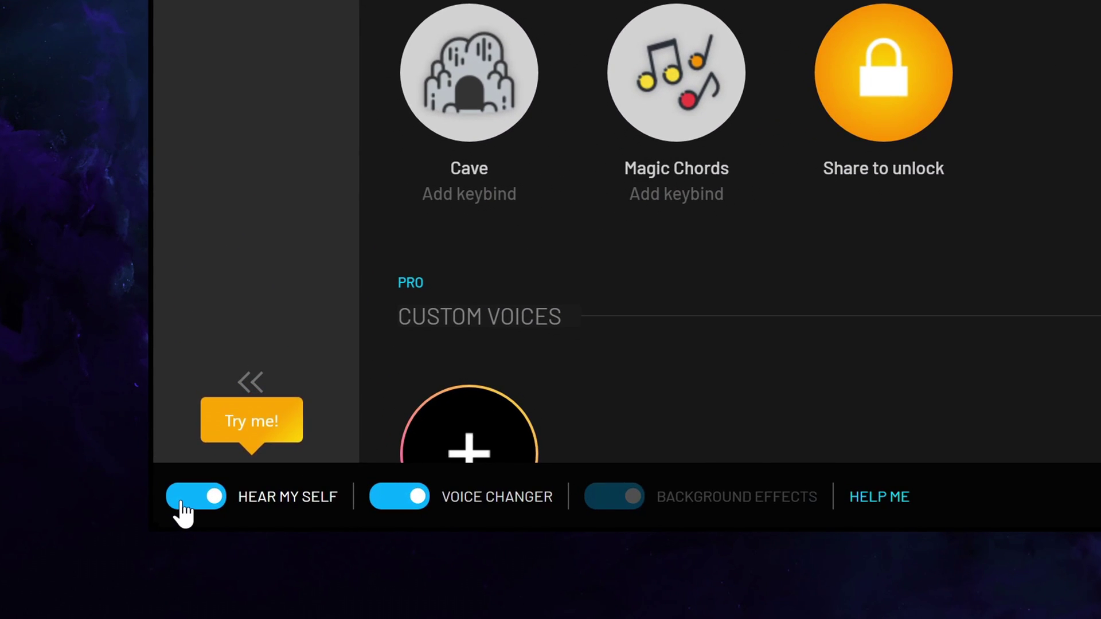
{"action": "left_click", "coordinate": [182, 507]}
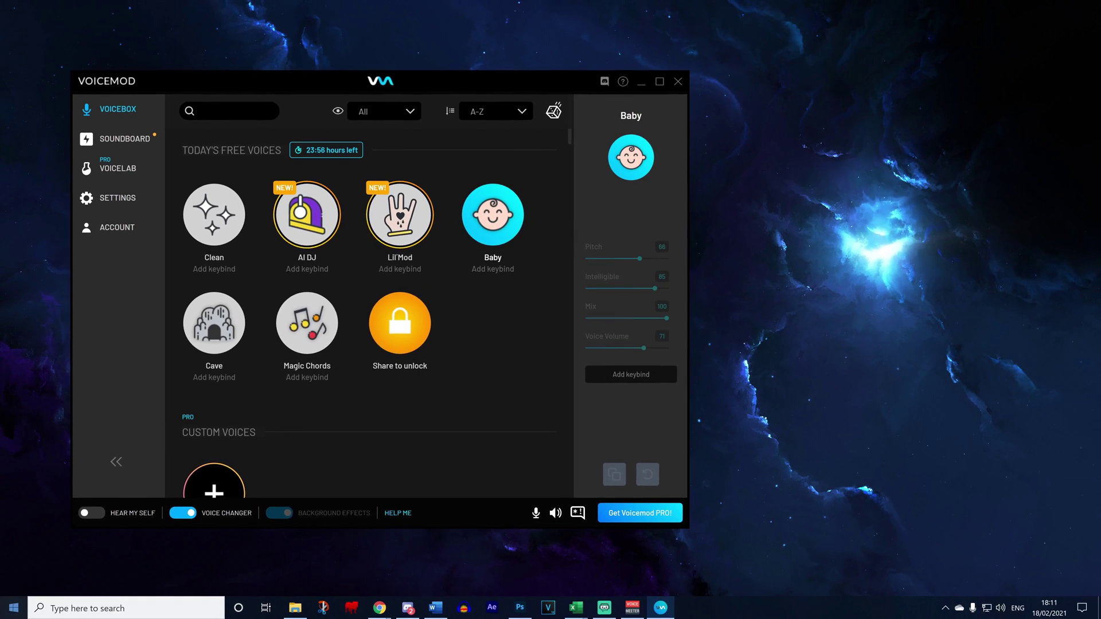
Step: Set the Windows sound input device to Microphone (Voicemod Virtual Audio Device (WDM))
{"action": "key", "text": "super+i"}
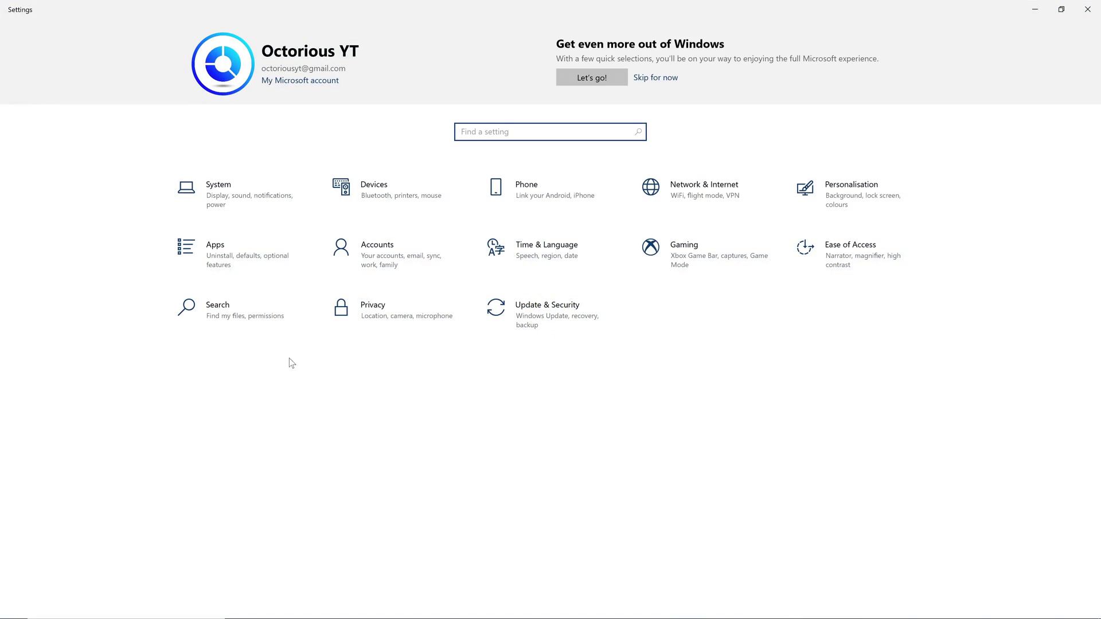
{"action": "left_click", "coordinate": [230, 192]}
{"action": "left_click", "coordinate": [112, 163]}
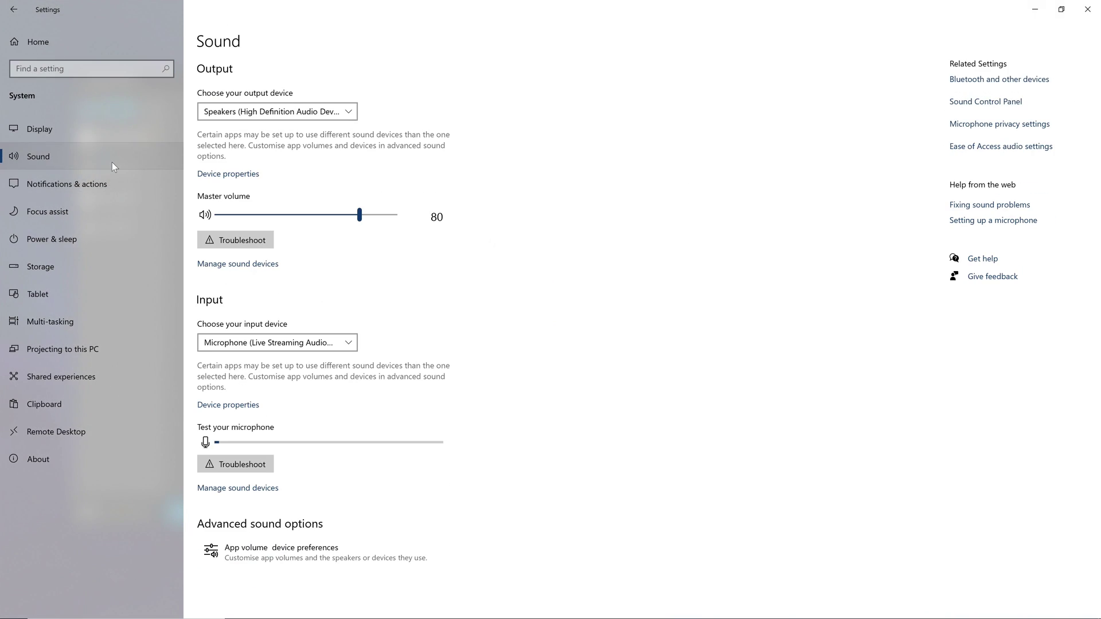
{"action": "left_click", "coordinate": [321, 342]}
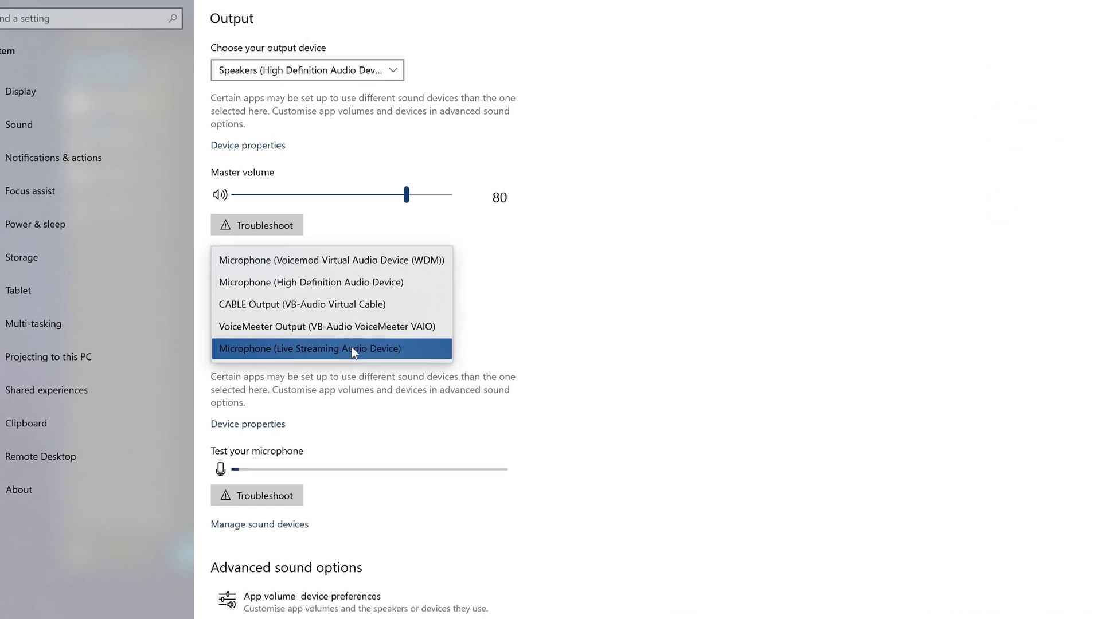
{"action": "left_click", "coordinate": [263, 259]}
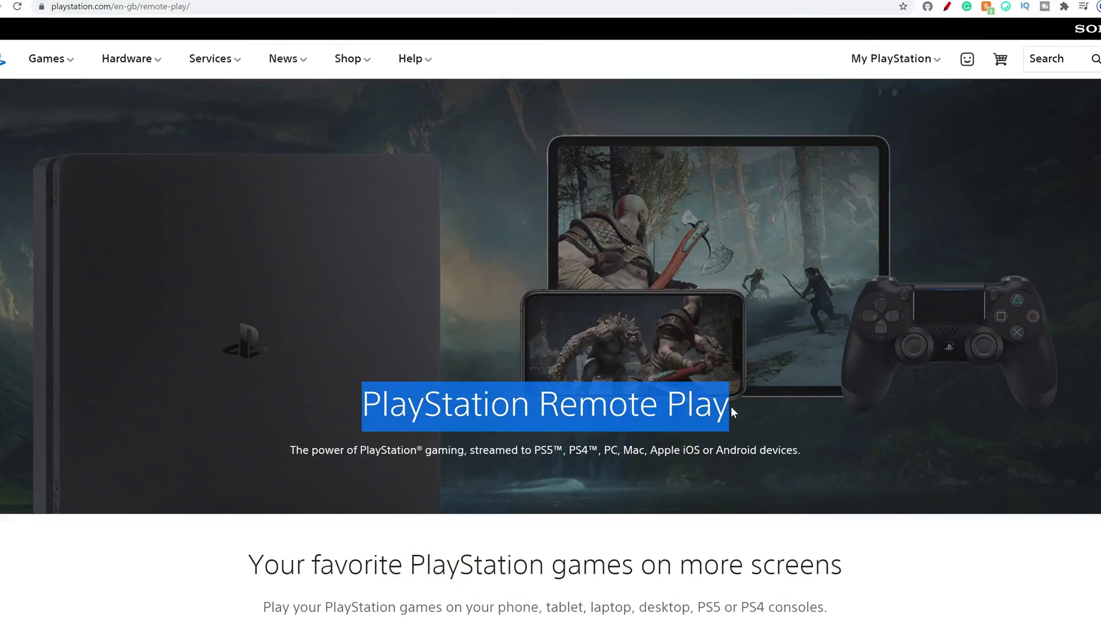
Step: Switch to the PlayStation Remote Play website and open the Windows 10 page for getting the PS Remote Play app
{"action": "left_click", "coordinate": [730, 407]}
{"action": "scroll", "coordinate": [730, 407], "scroll_direction": "down", "scroll_amount": 9}
{"action": "scroll", "coordinate": [532, 368], "scroll_direction": "down", "scroll_amount": 10}
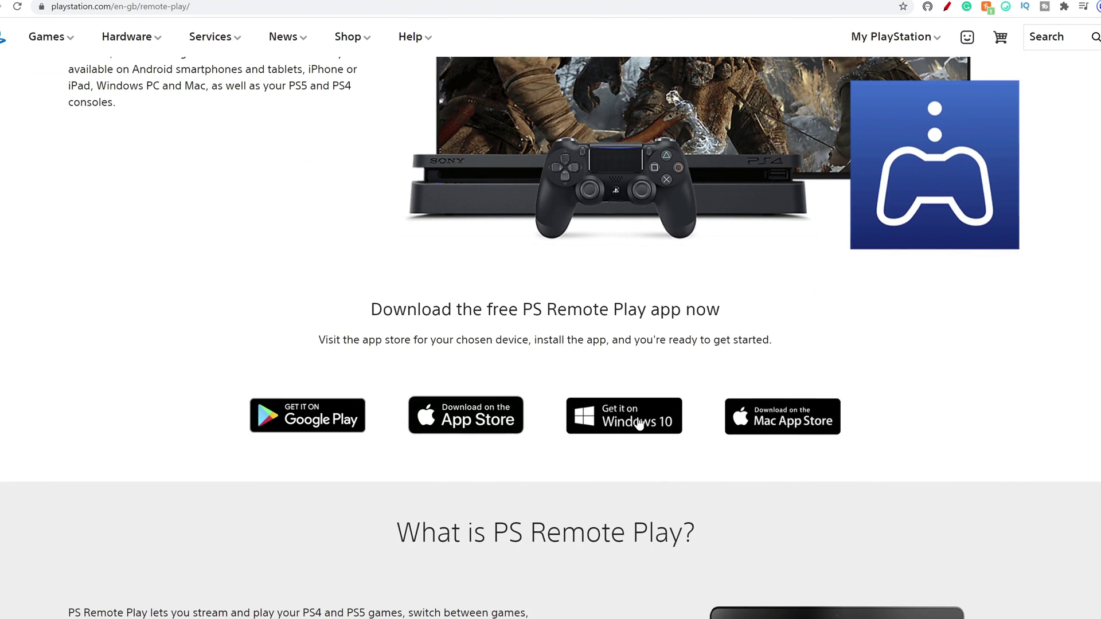
{"action": "left_click", "coordinate": [639, 423]}
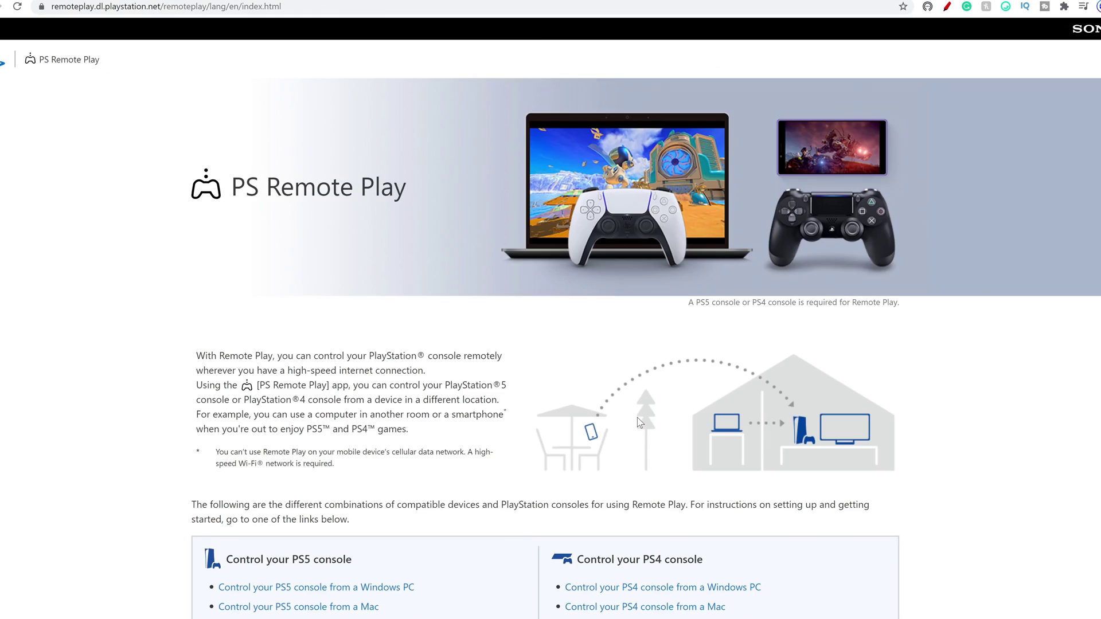
{"action": "scroll", "coordinate": [533, 410], "scroll_direction": "down", "scroll_amount": 4}
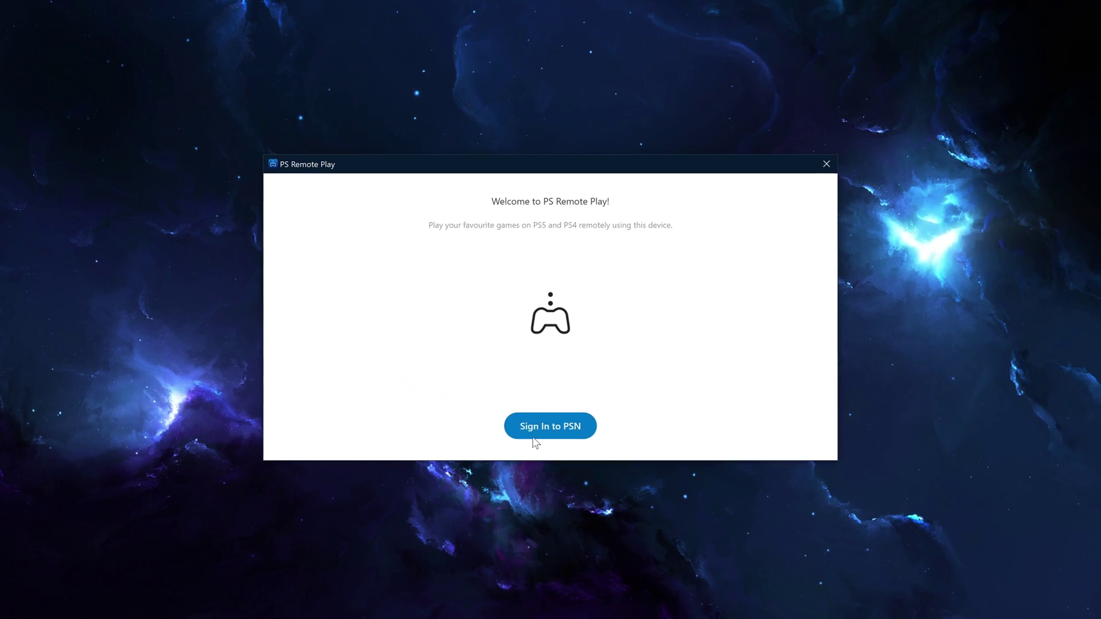
Step: In PS Remote Play, sign in to PSN and accept the app data notice with its default setting
{"action": "left_click", "coordinate": [553, 477]}
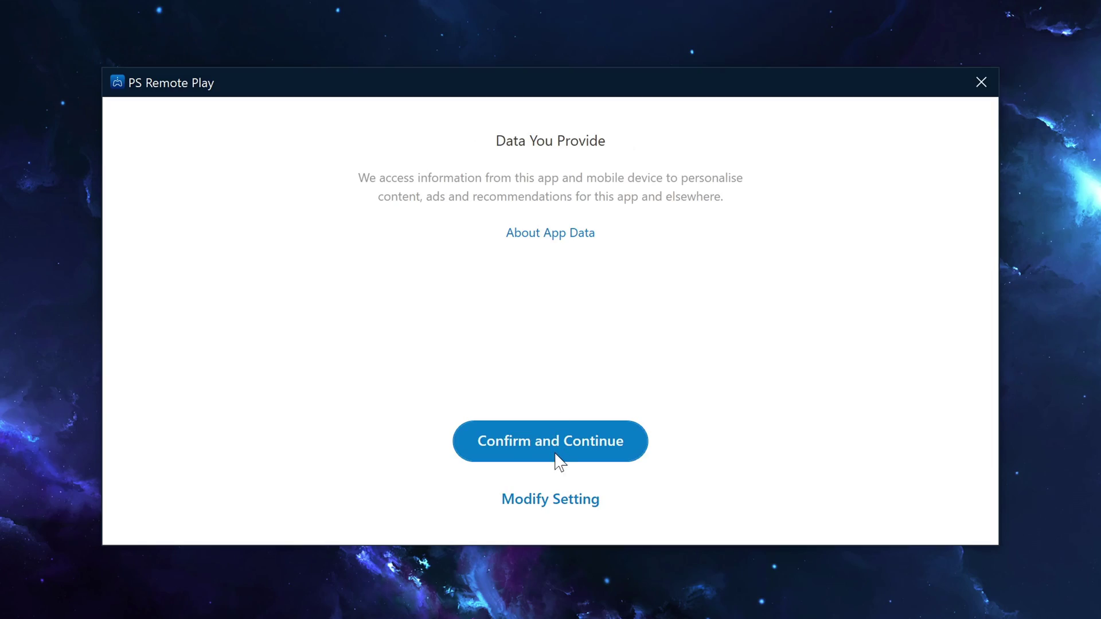
{"action": "left_click", "coordinate": [555, 457]}
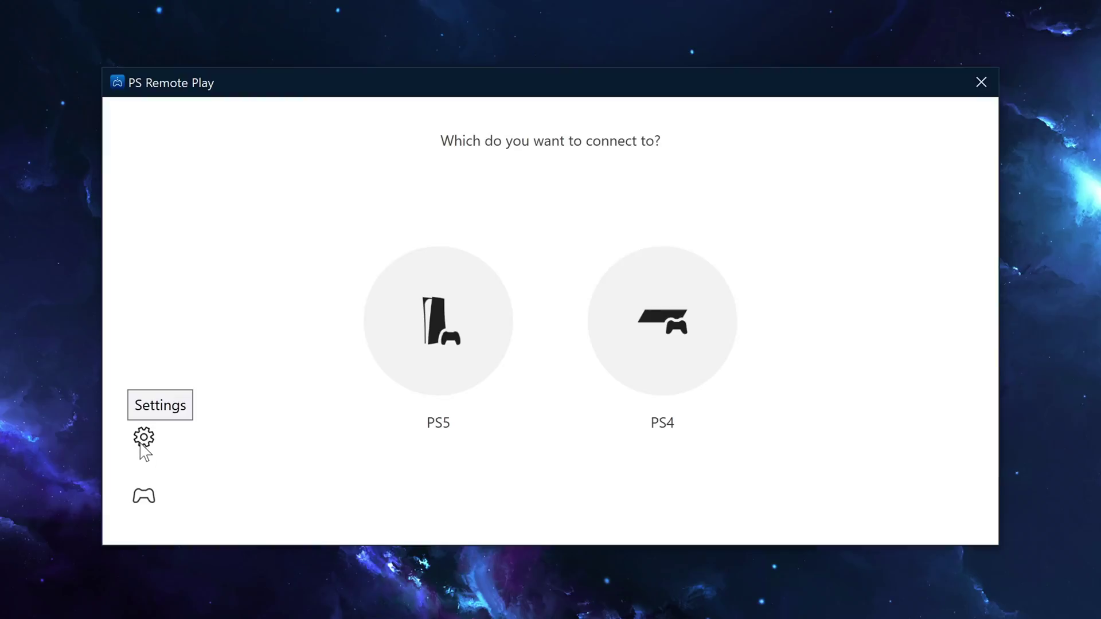
Step: Set the PS5 video resolution for Remote Play to 540p (Standard) and save the settings
{"action": "left_click", "coordinate": [141, 445]}
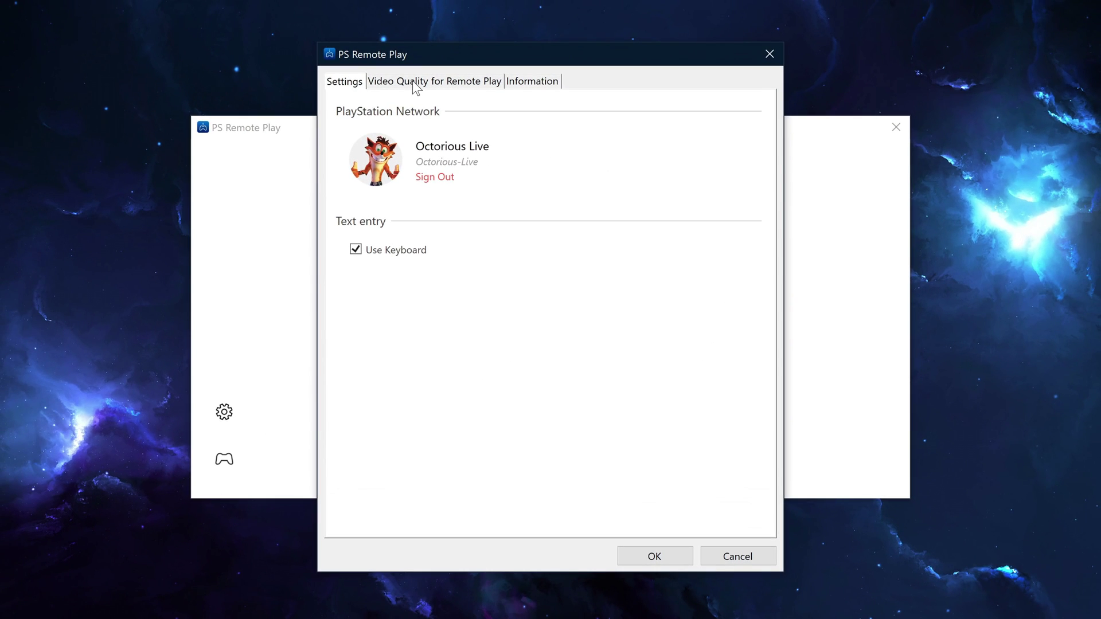
{"action": "left_click", "coordinate": [415, 86]}
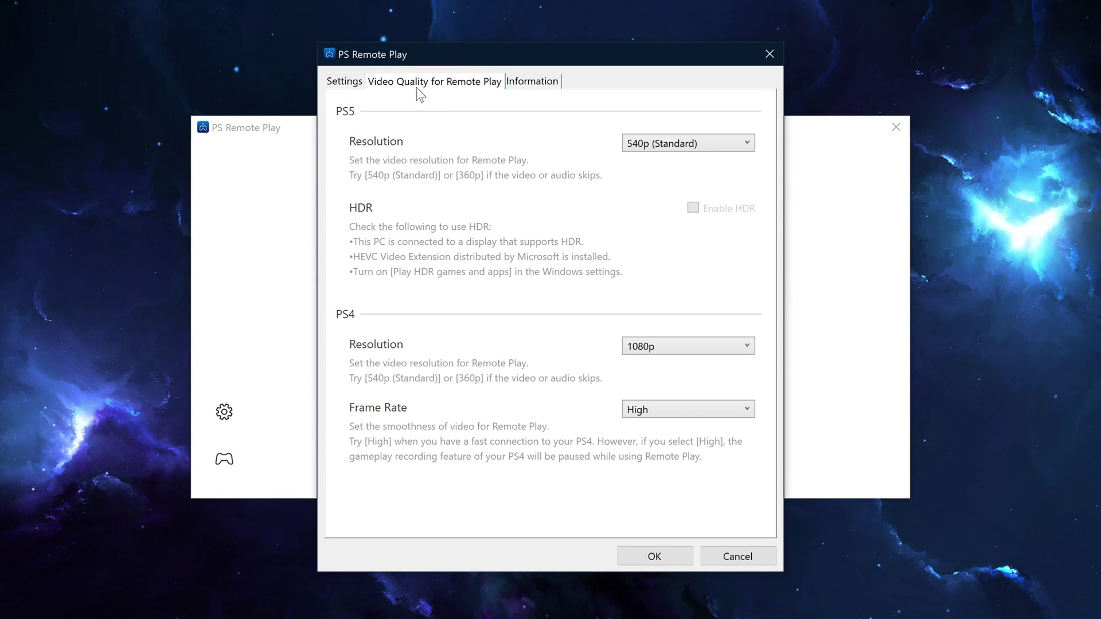
{"action": "left_click", "coordinate": [652, 149]}
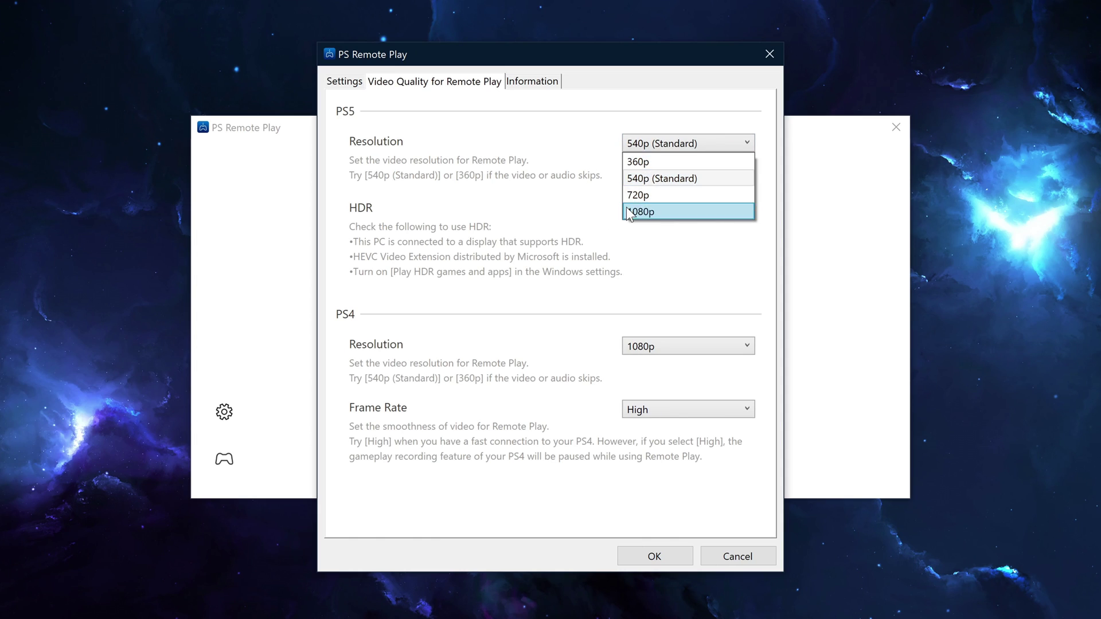
{"action": "left_click", "coordinate": [642, 179]}
{"action": "left_click", "coordinate": [655, 556]}
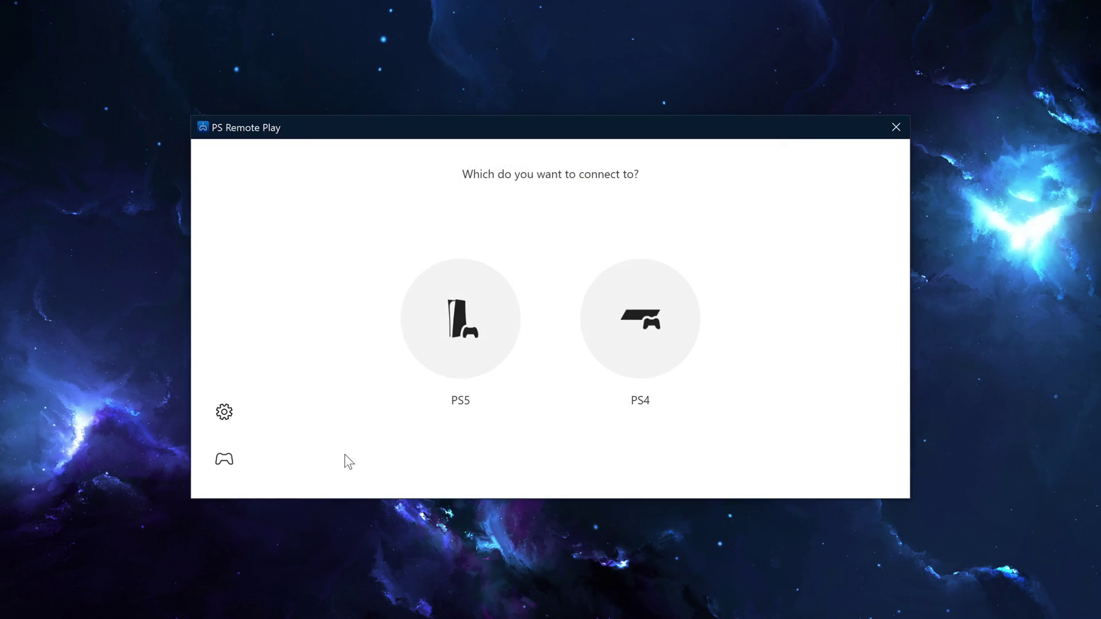
Step: Connect Remote Play to the PS5 and open the console's control center
{"action": "left_click", "coordinate": [464, 364]}
{"action": "left_click", "coordinate": [666, 376]}
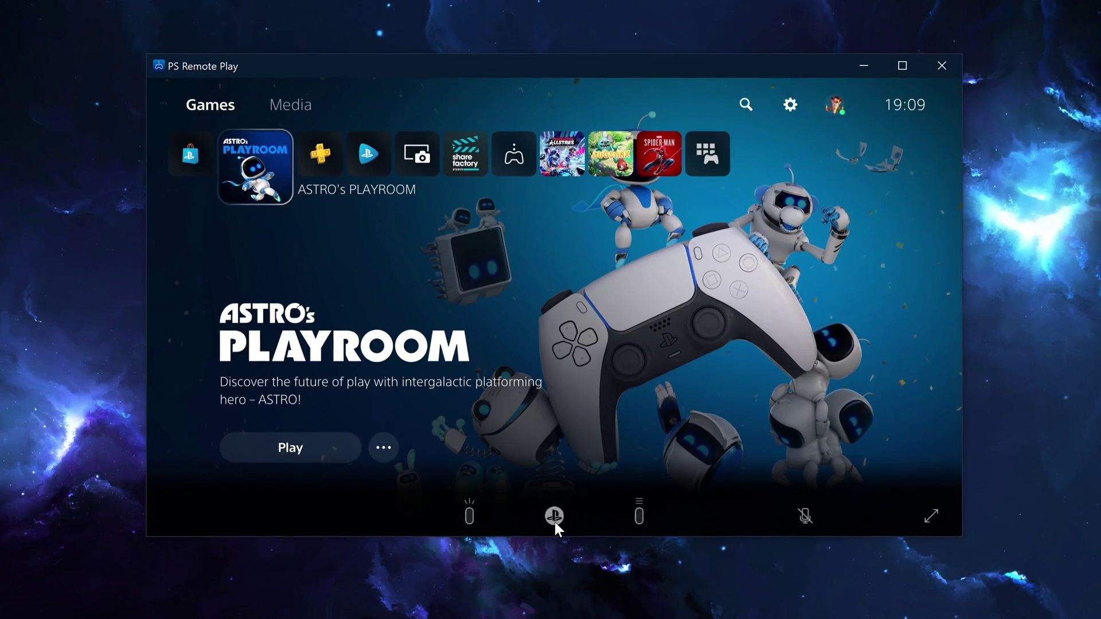
{"action": "left_click", "coordinate": [554, 516]}
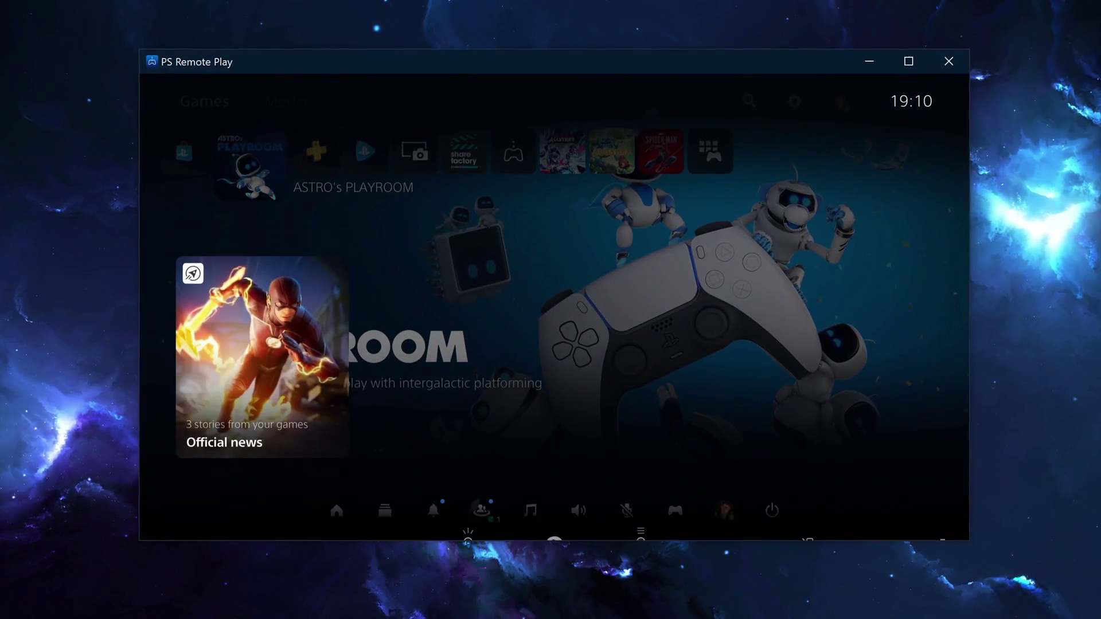
Step: Join the voice chat of the first recent party in Game Base, view it and unmute the Remote Play microphone
{"action": "key", "text": "Down"}
{"action": "key", "text": "Return"}
{"action": "key", "text": "Down"}
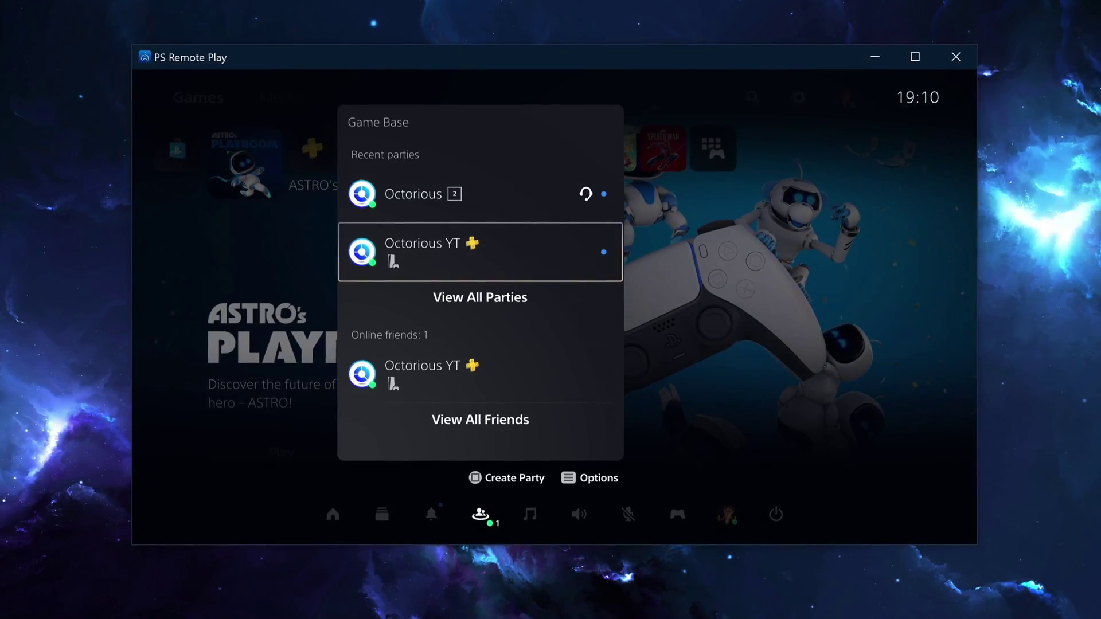
{"action": "key", "text": "Up"}
{"action": "key", "text": "Return"}
{"action": "key", "text": "Return"}
{"action": "key", "text": "Escape"}
{"action": "key", "text": "Return"}
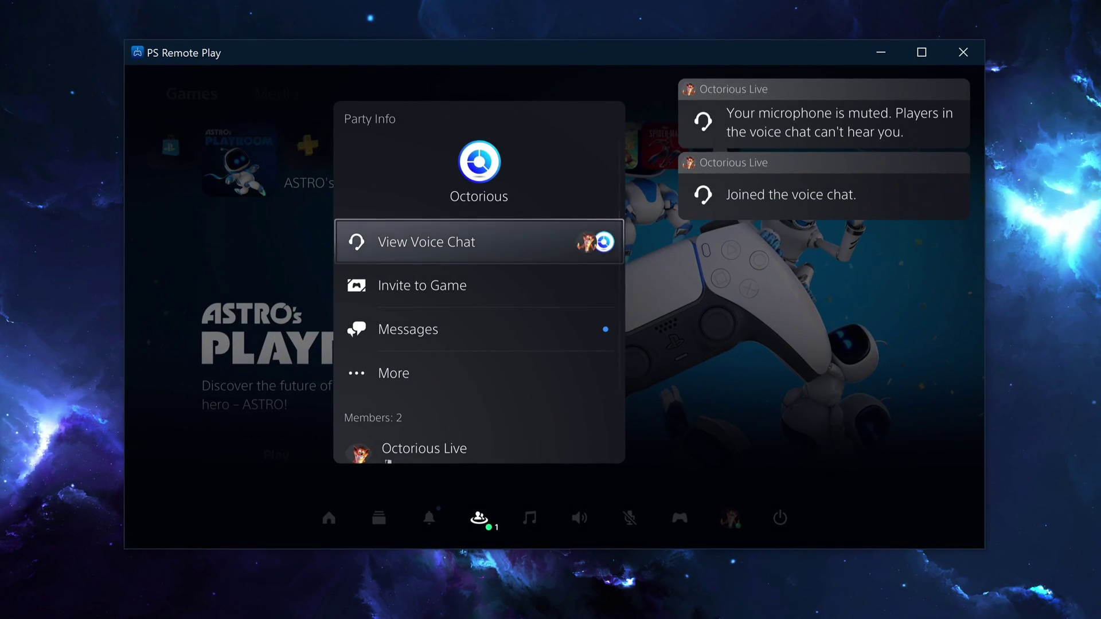
{"action": "key", "text": "Return"}
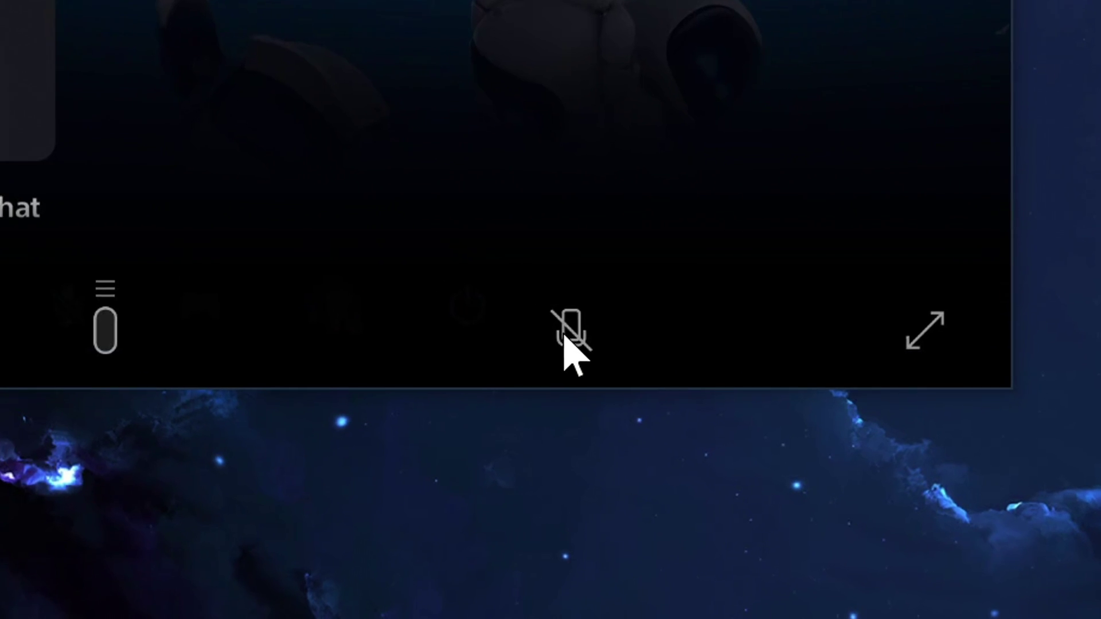
{"action": "left_click", "coordinate": [567, 335]}
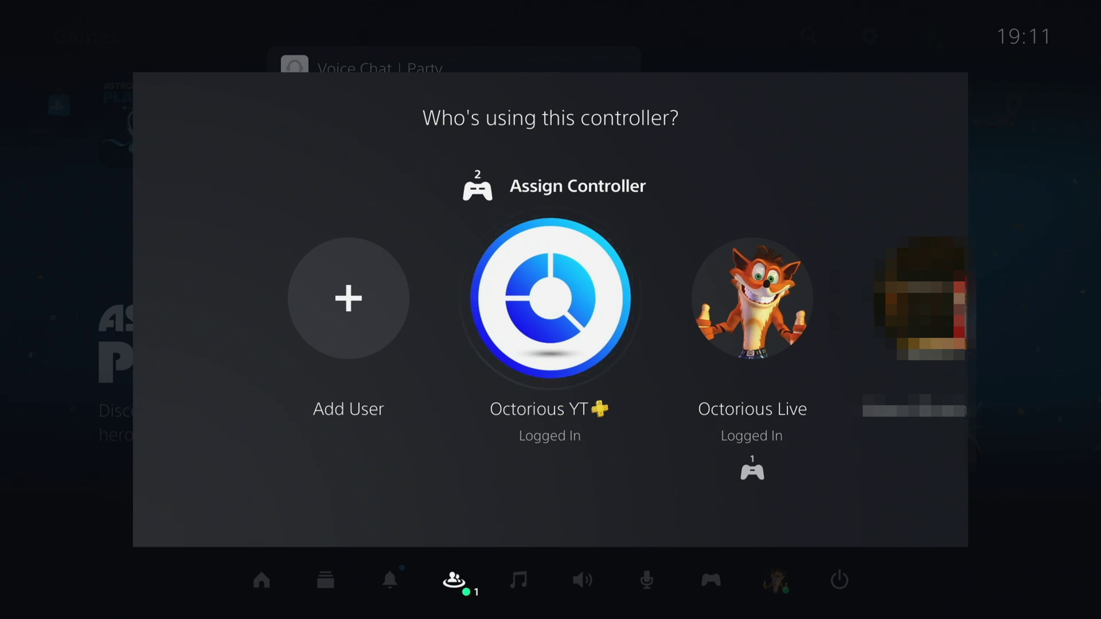
Step: Assign the second controller to the logged-in PlayStation Plus account and mute the Remote Play account in the party voice chat
{"action": "key", "text": "Return"}
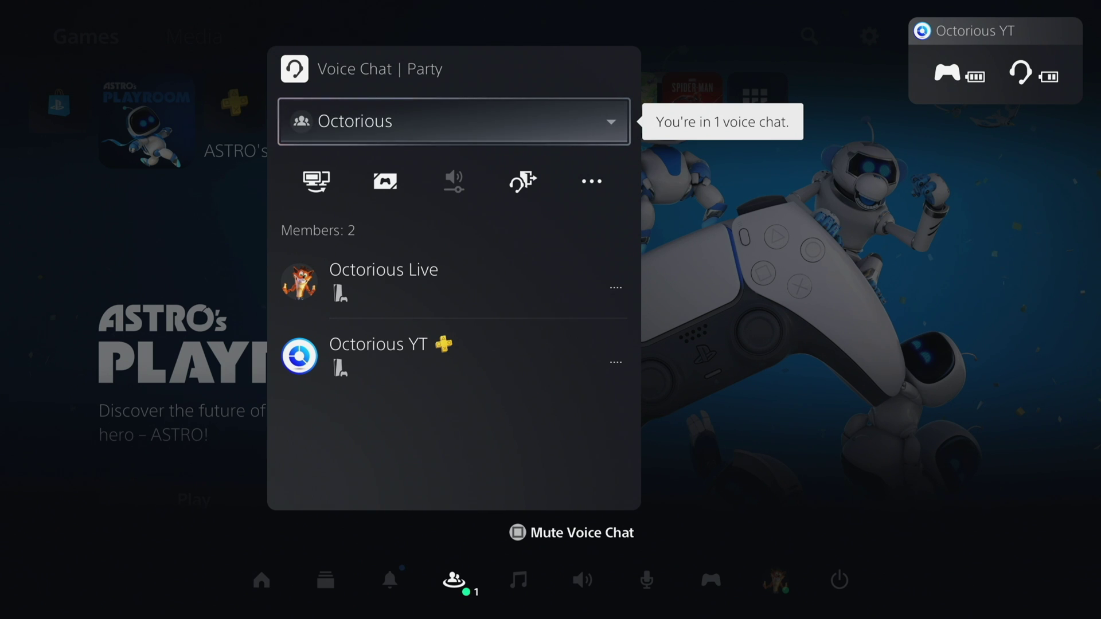
{"action": "key", "text": "Return"}
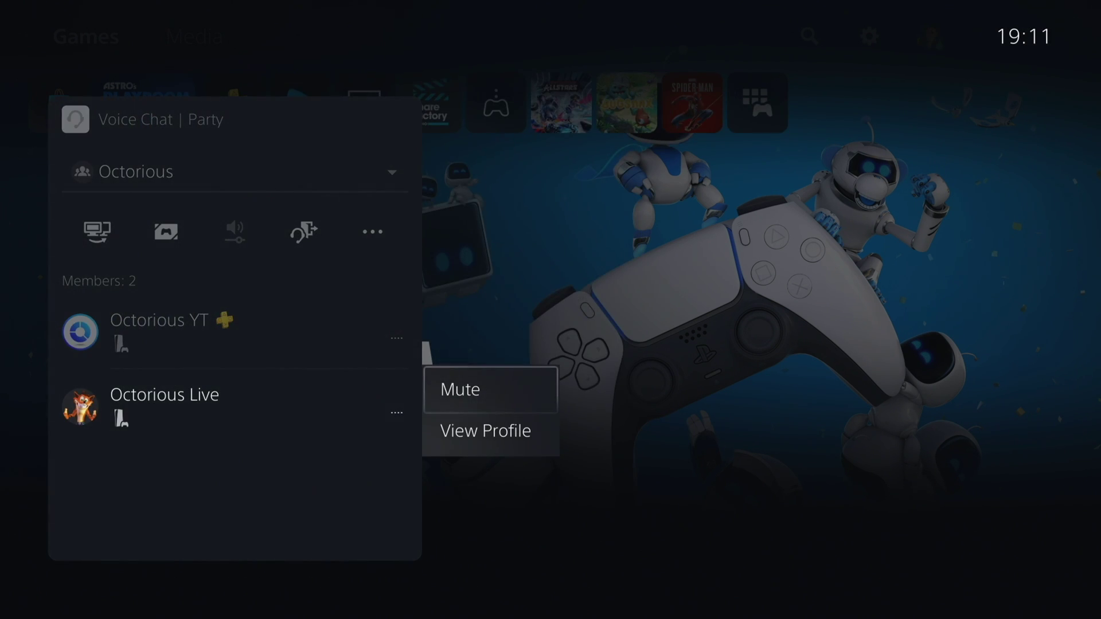
{"action": "key", "text": "Return"}
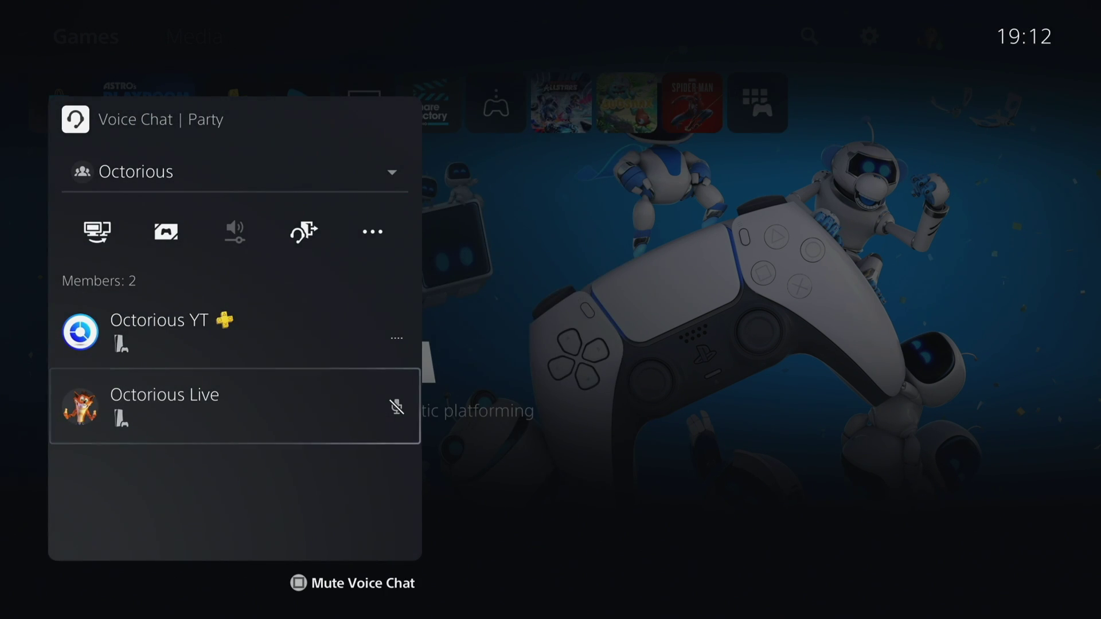